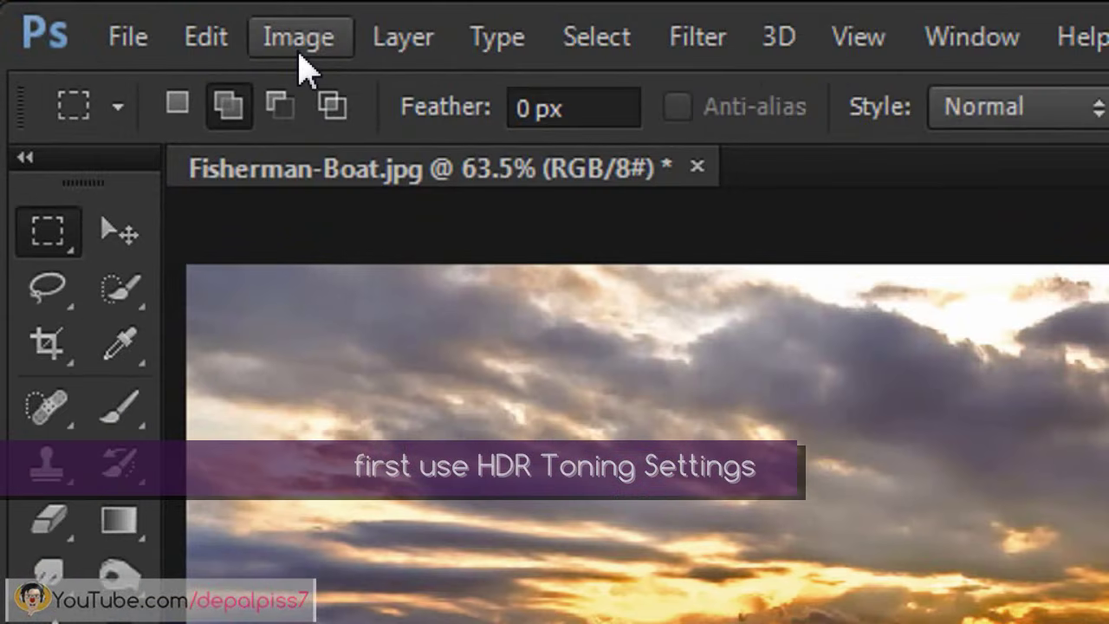
Step: Open the Image Adjustments list to reach HDR Toning for Fisherman-Boat.jpg
{"action": "left_click", "coordinate": [299, 43]}
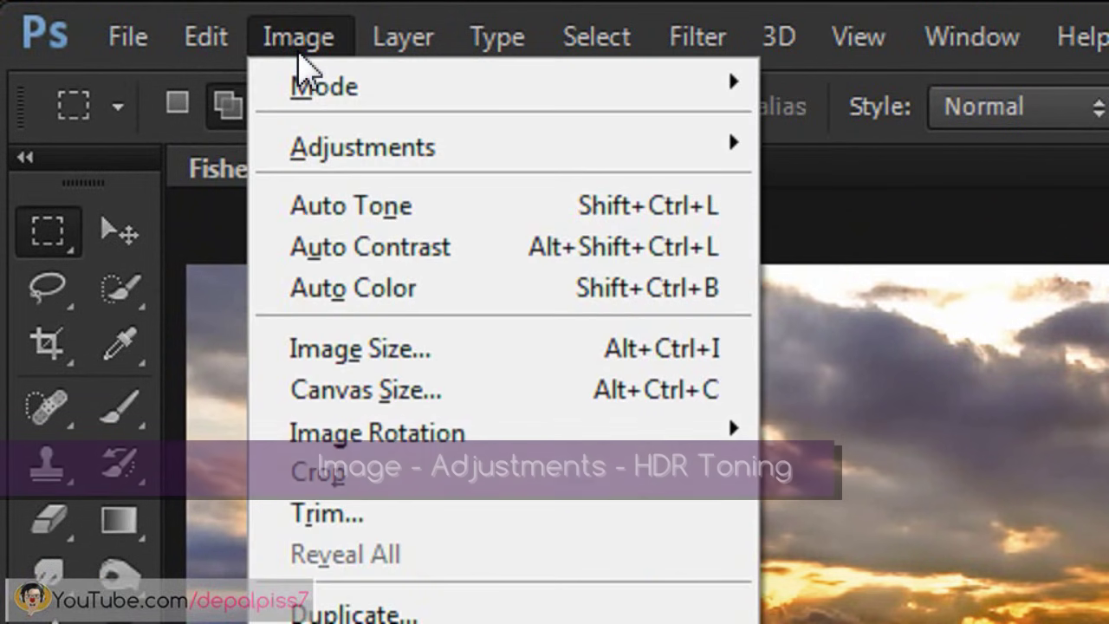
{"action": "mouse_move", "coordinate": [156, 187]}
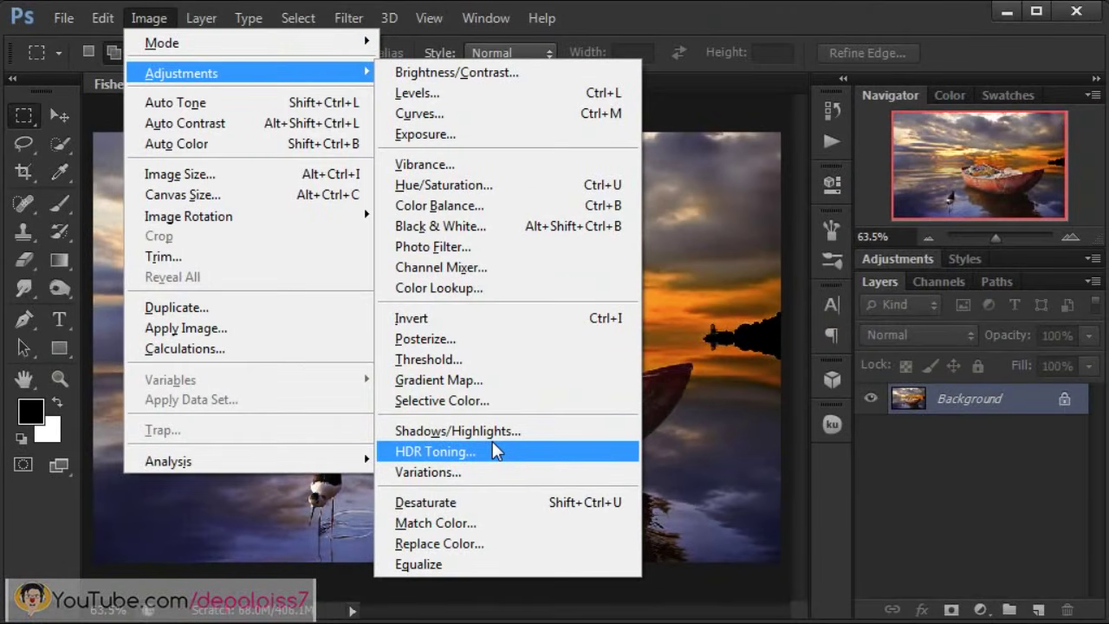
Step: Apply HDR Toning with the More Saturated preset to the Fisherman-Boat photo
{"action": "left_click", "coordinate": [492, 446]}
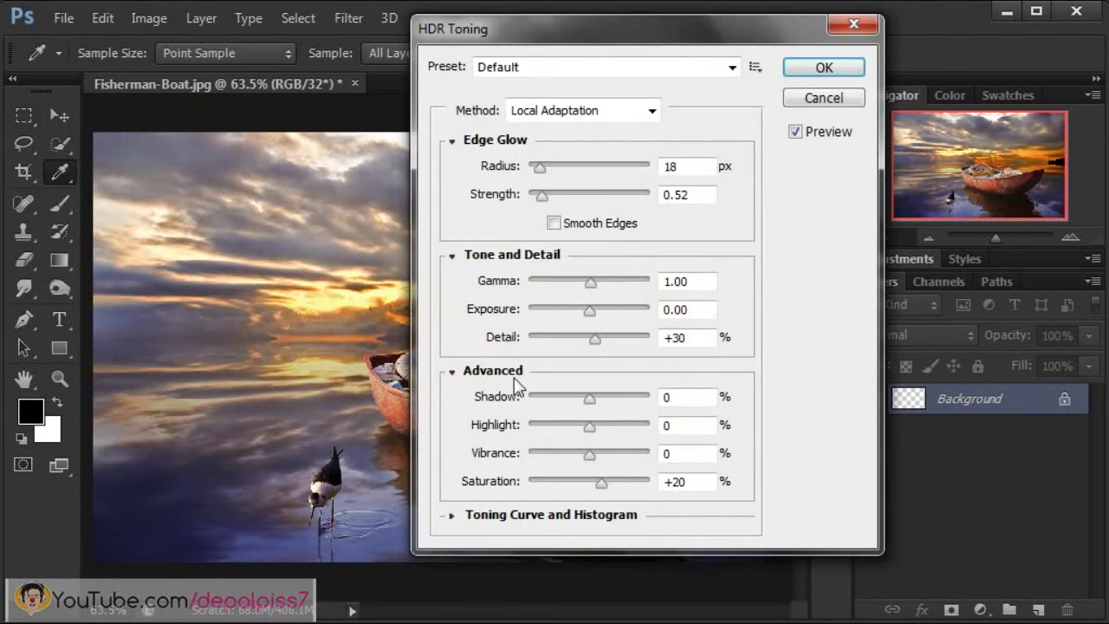
{"action": "left_click_drag", "start_coordinate": [637, 38], "coordinate": [488, 50]}
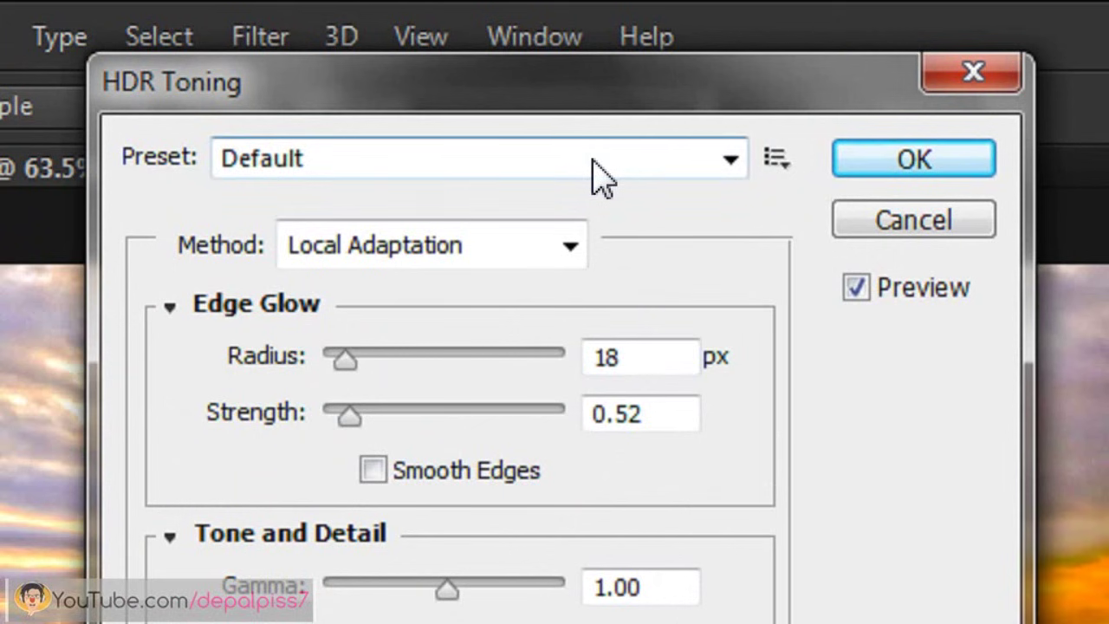
{"action": "left_click", "coordinate": [601, 177]}
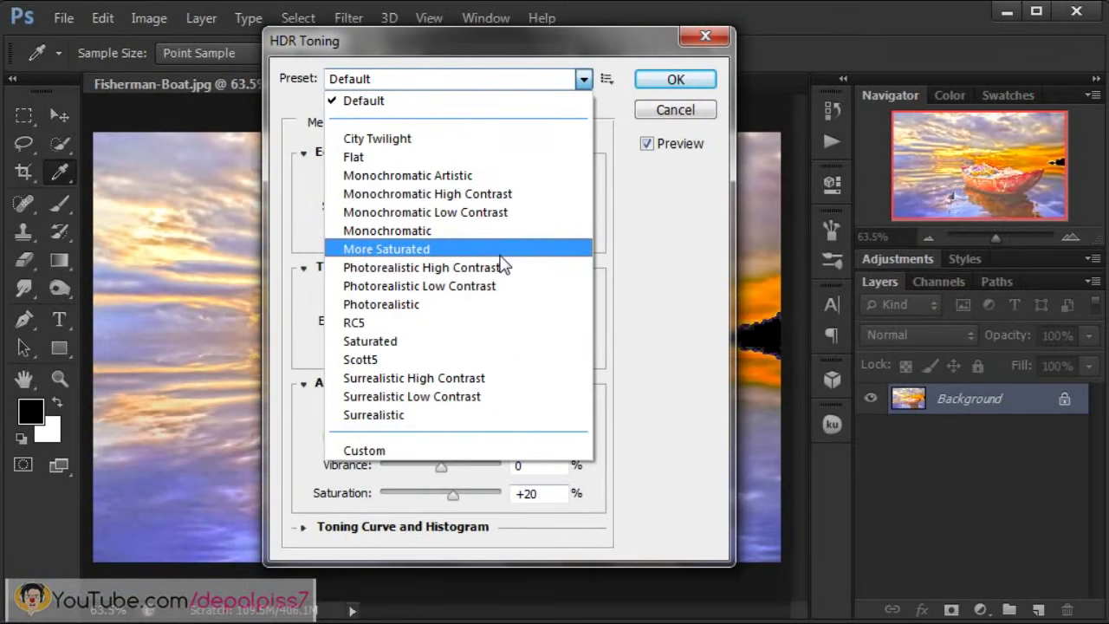
{"action": "left_click", "coordinate": [501, 255]}
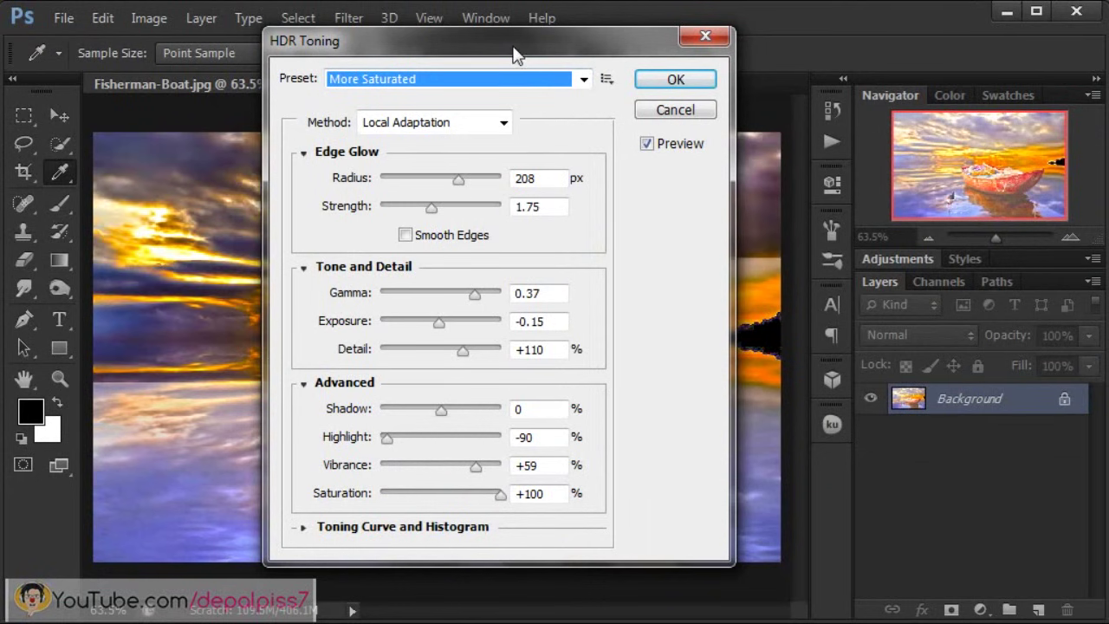
{"action": "mouse_move", "coordinate": [520, 56]}
{"action": "left_mouse_down"}
{"action": "mouse_move", "coordinate": [981, 119]}
{"action": "mouse_move", "coordinate": [439, 75]}
{"action": "left_mouse_up"}
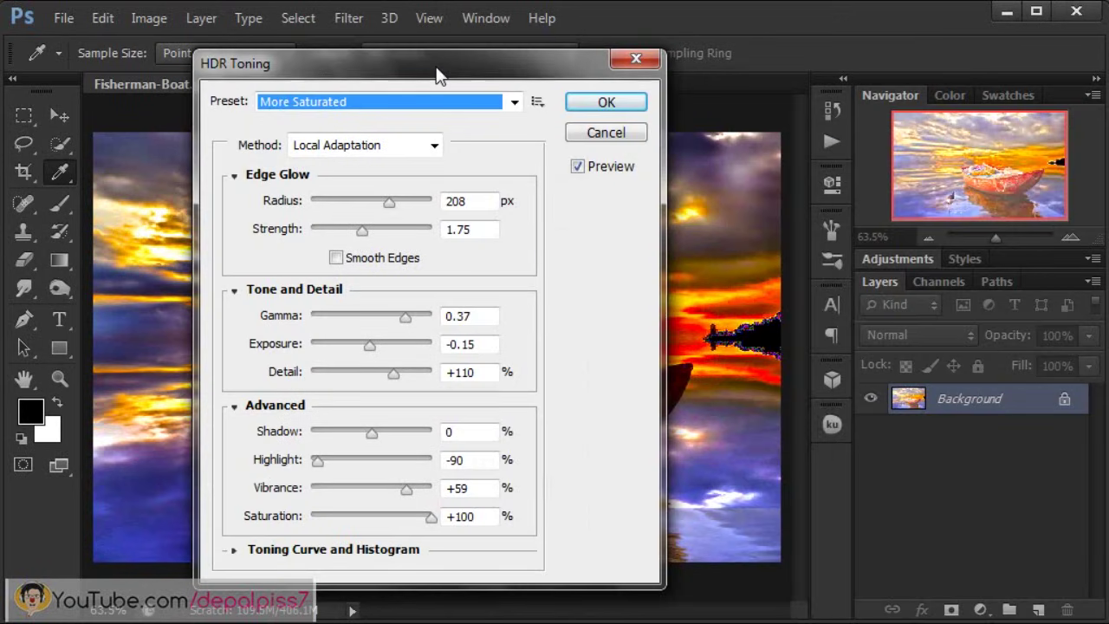
{"action": "left_click", "coordinate": [606, 103]}
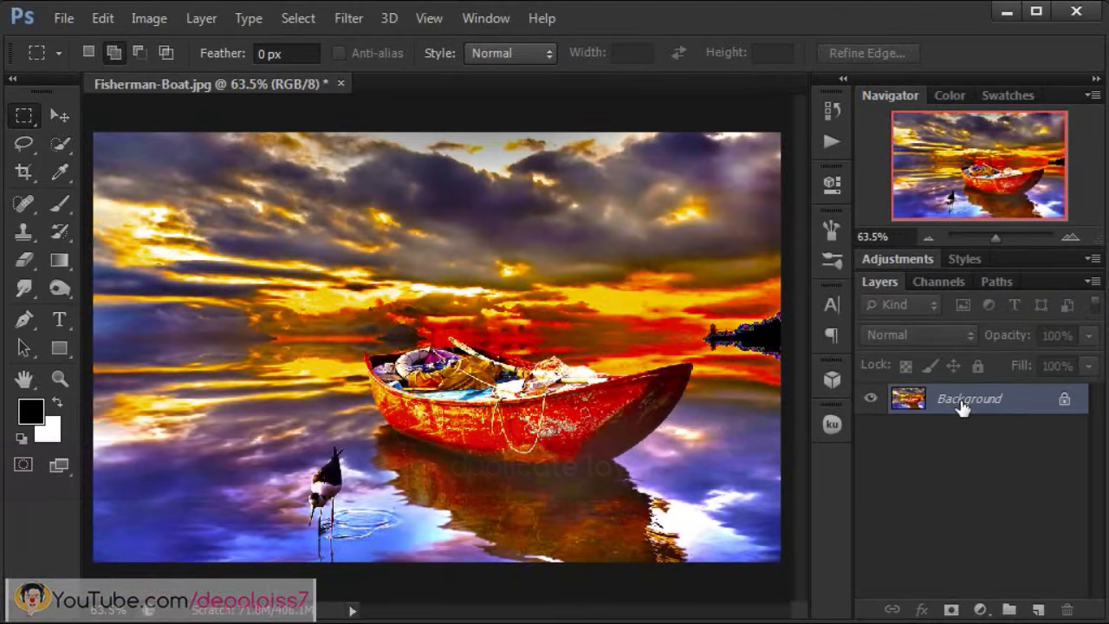
Step: Duplicate Background as Layer 1 and set its blend mode to Soft Light
{"action": "key", "text": "ctrl+j"}
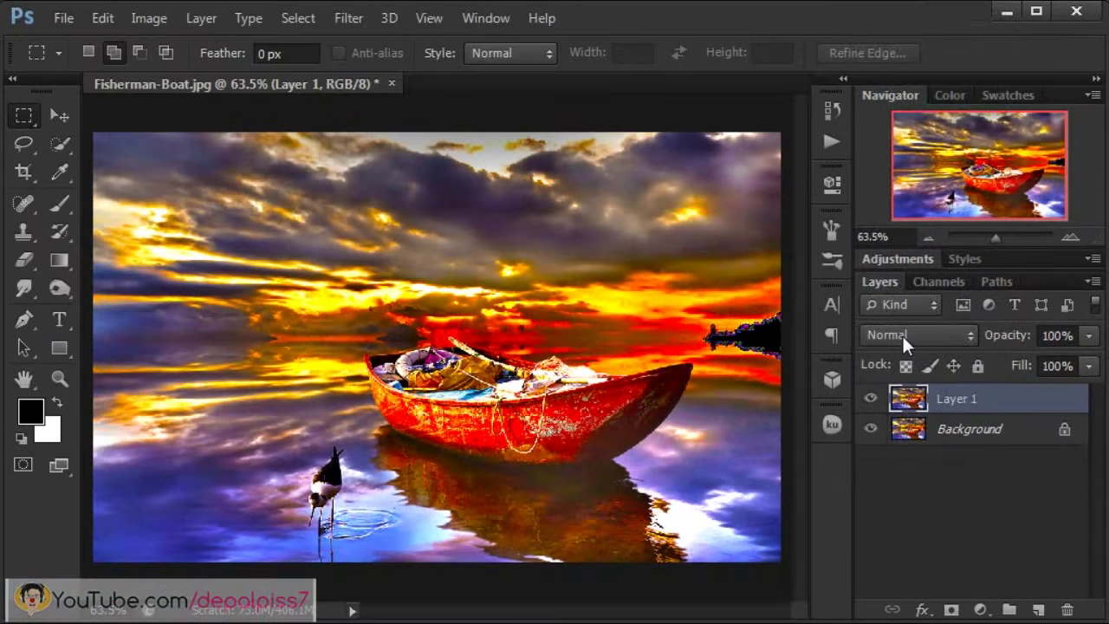
{"action": "left_click", "coordinate": [901, 333]}
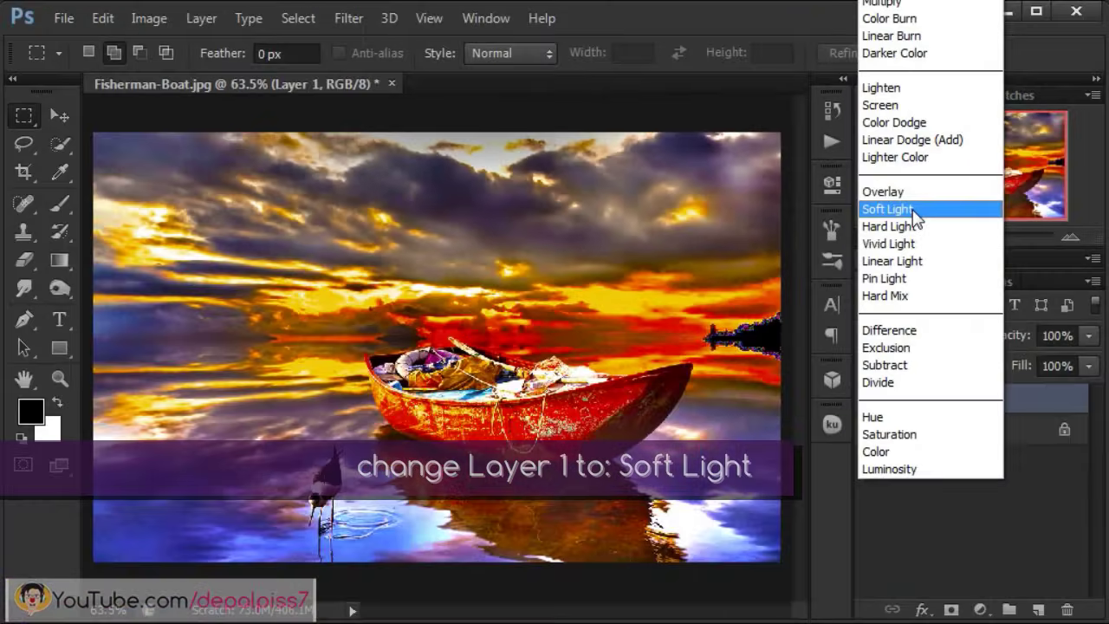
{"action": "left_click", "coordinate": [915, 212]}
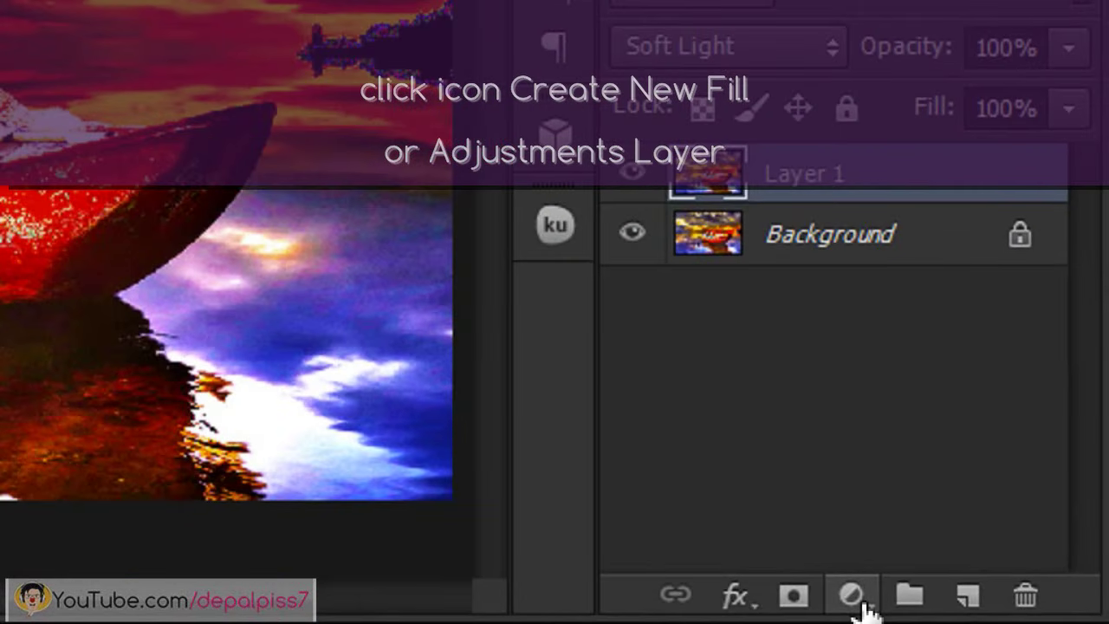
Step: Add a Black & White adjustment layer using the Neutral Density preset
{"action": "left_click", "coordinate": [861, 605]}
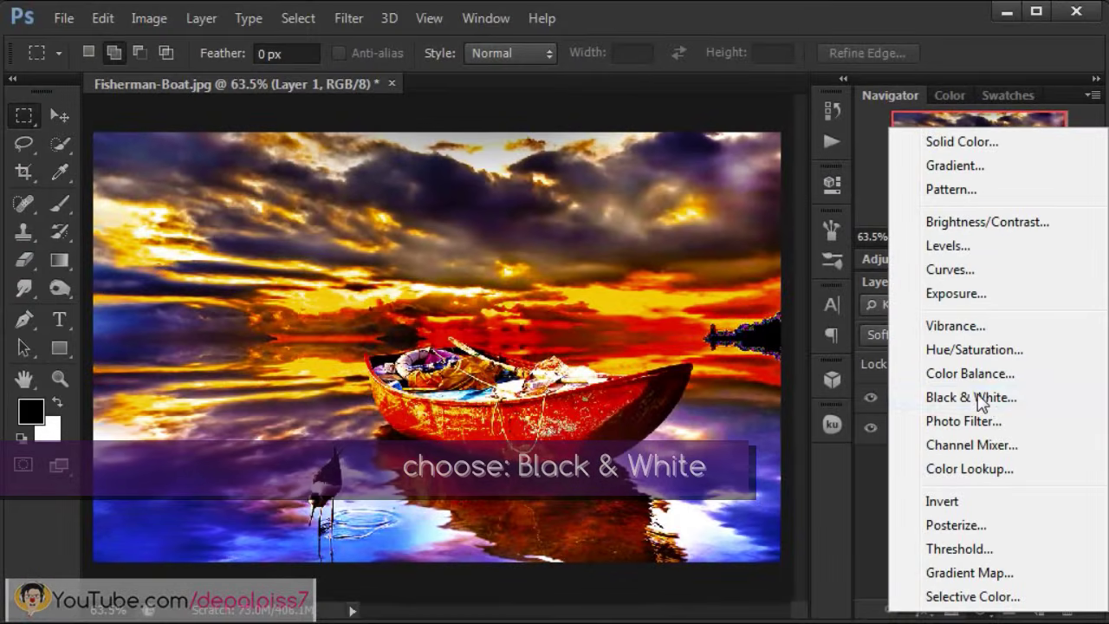
{"action": "left_click", "coordinate": [866, 227]}
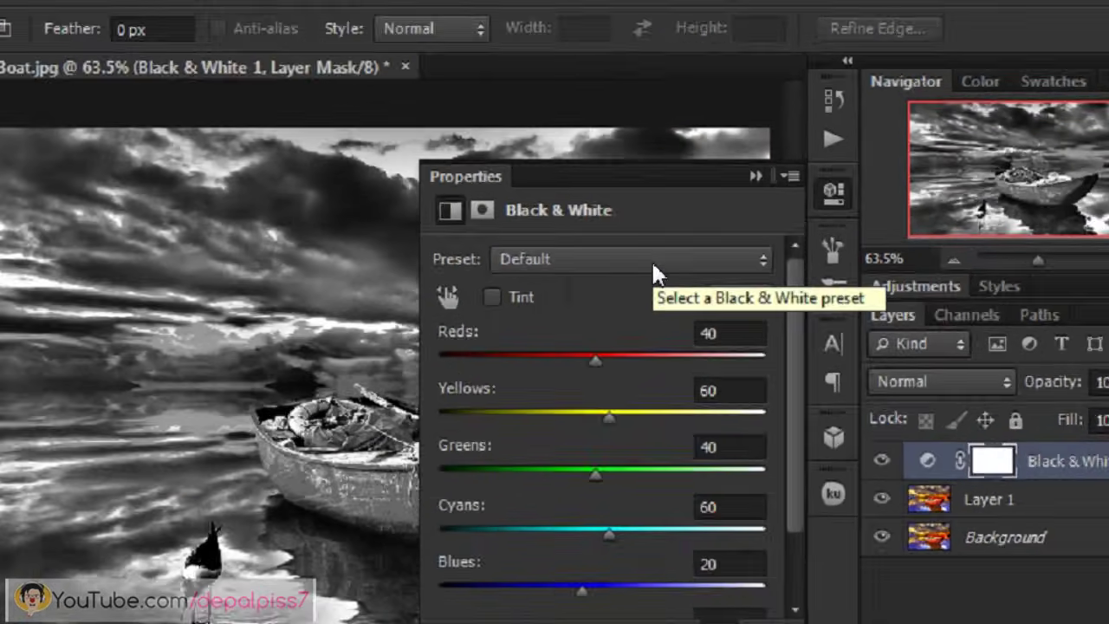
{"action": "left_click", "coordinate": [684, 238]}
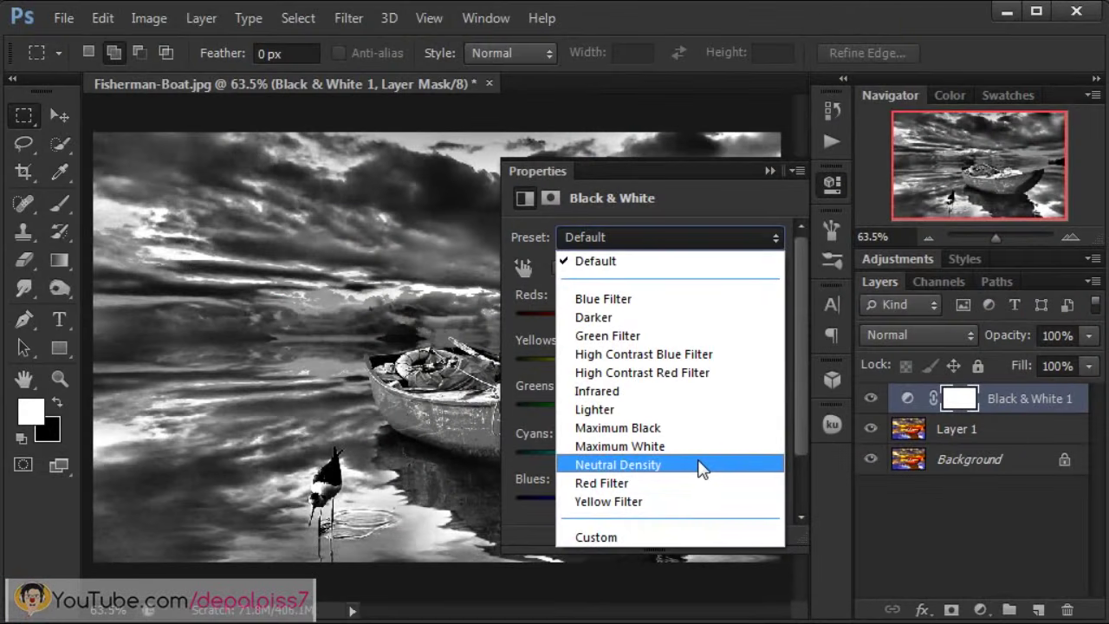
{"action": "left_click", "coordinate": [630, 461]}
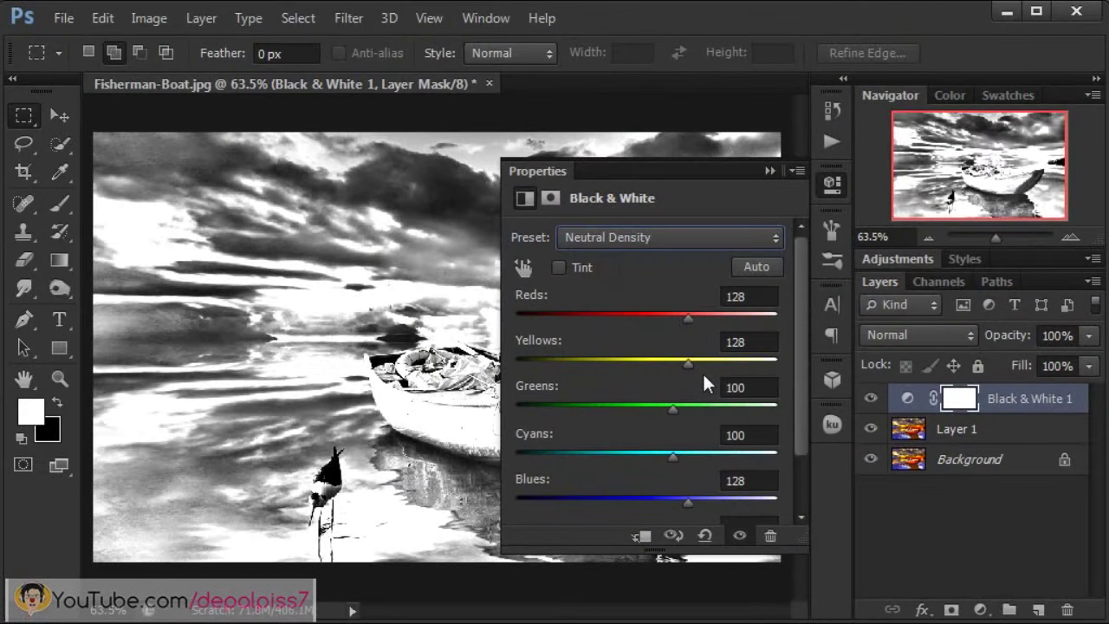
{"action": "left_click", "coordinate": [770, 172]}
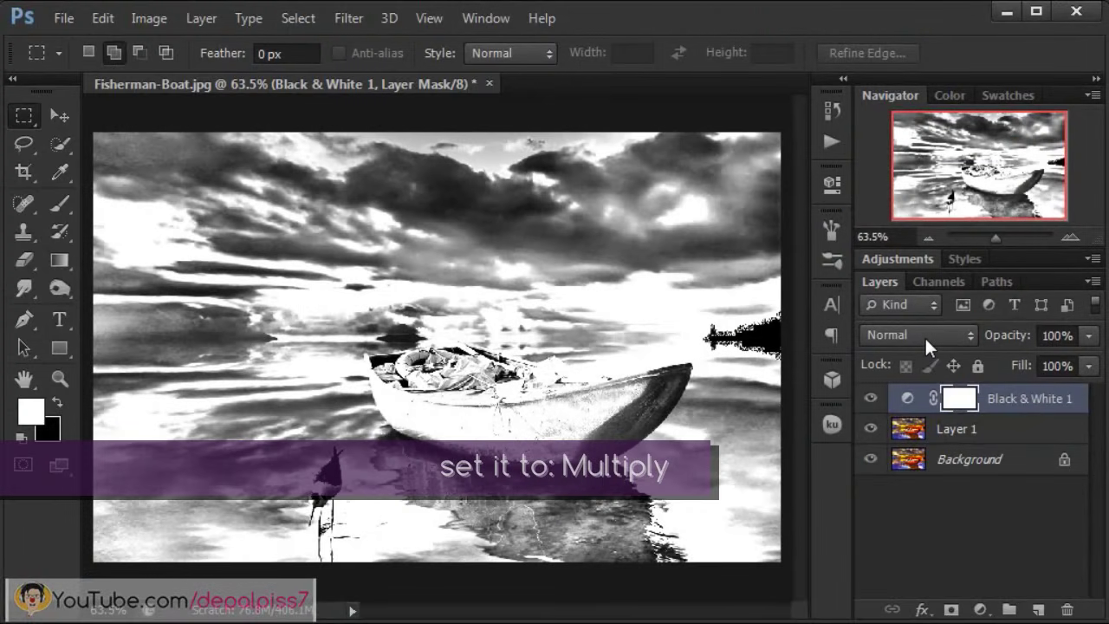
Step: Set Black & White 1 to Multiply blending with 50% opacity
{"action": "left_click", "coordinate": [924, 335]}
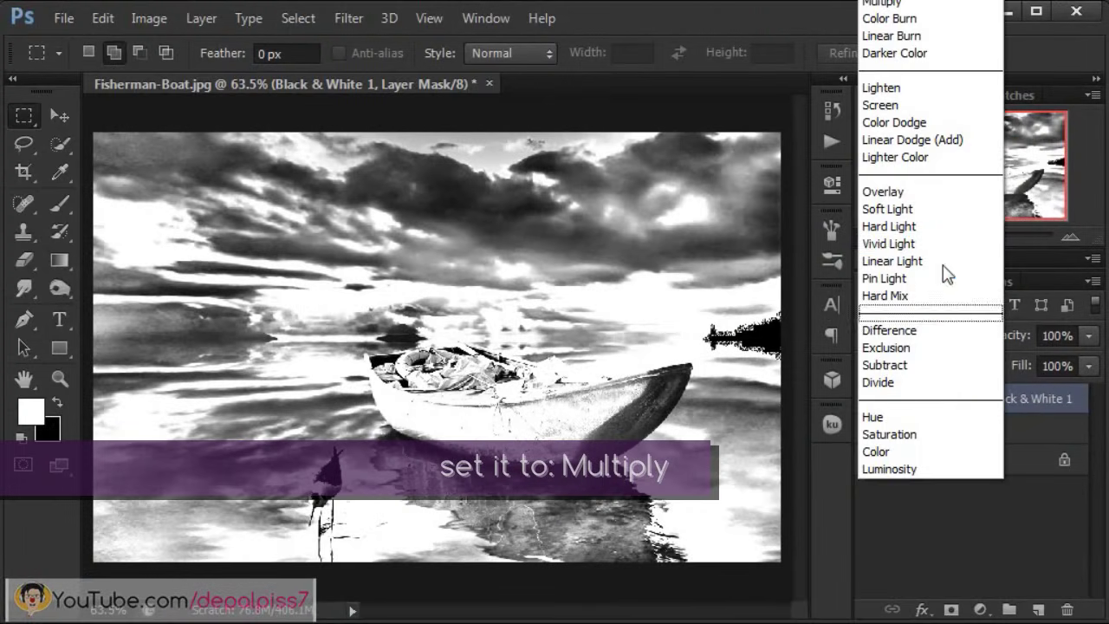
{"action": "left_click", "coordinate": [925, 4]}
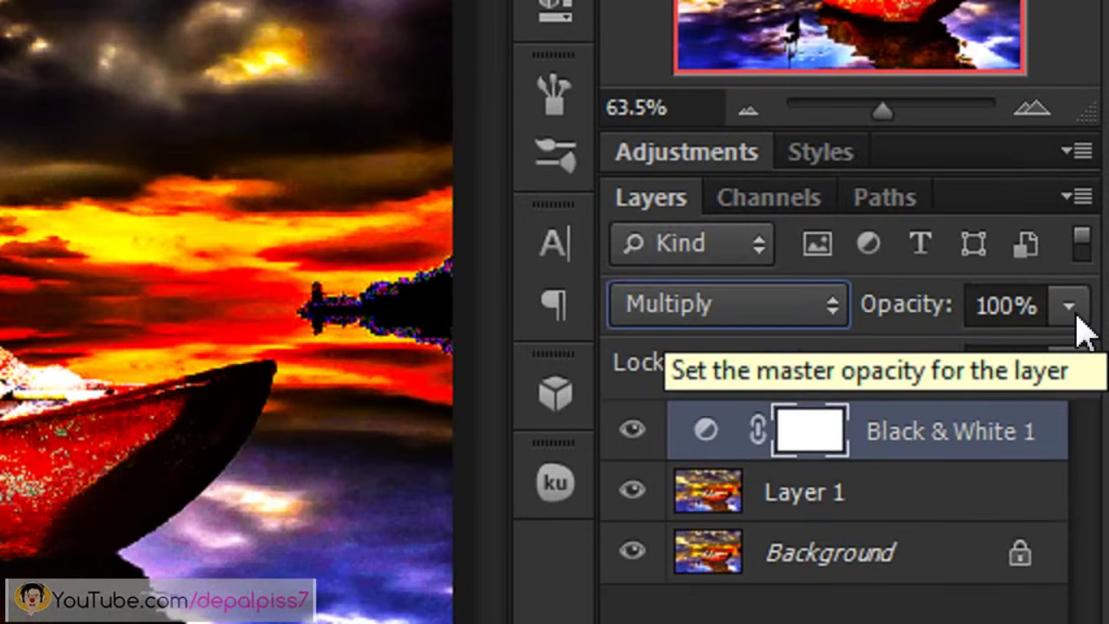
{"action": "left_click", "coordinate": [1088, 337]}
{"action": "mouse_move", "coordinate": [1077, 351]}
{"action": "left_mouse_down"}
{"action": "mouse_move", "coordinate": [959, 365]}
{"action": "mouse_move", "coordinate": [1050, 336]}
{"action": "left_mouse_up"}
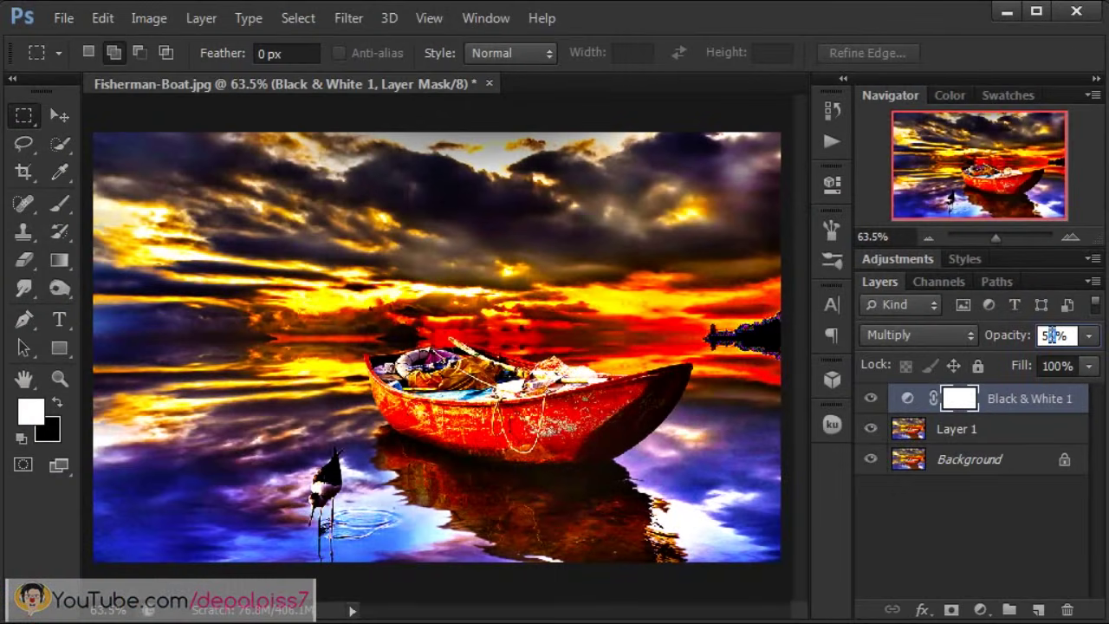
{"action": "type", "text": "50"}
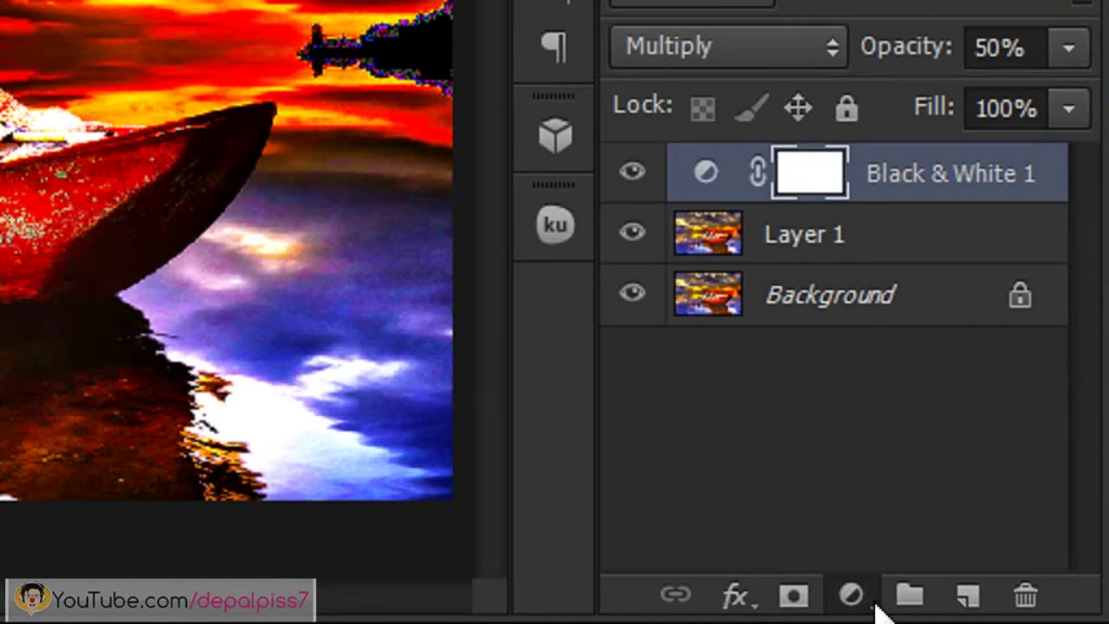
Step: Add a Black & White 2 adjustment layer blended in Saturation mode
{"action": "left_click", "coordinate": [875, 605]}
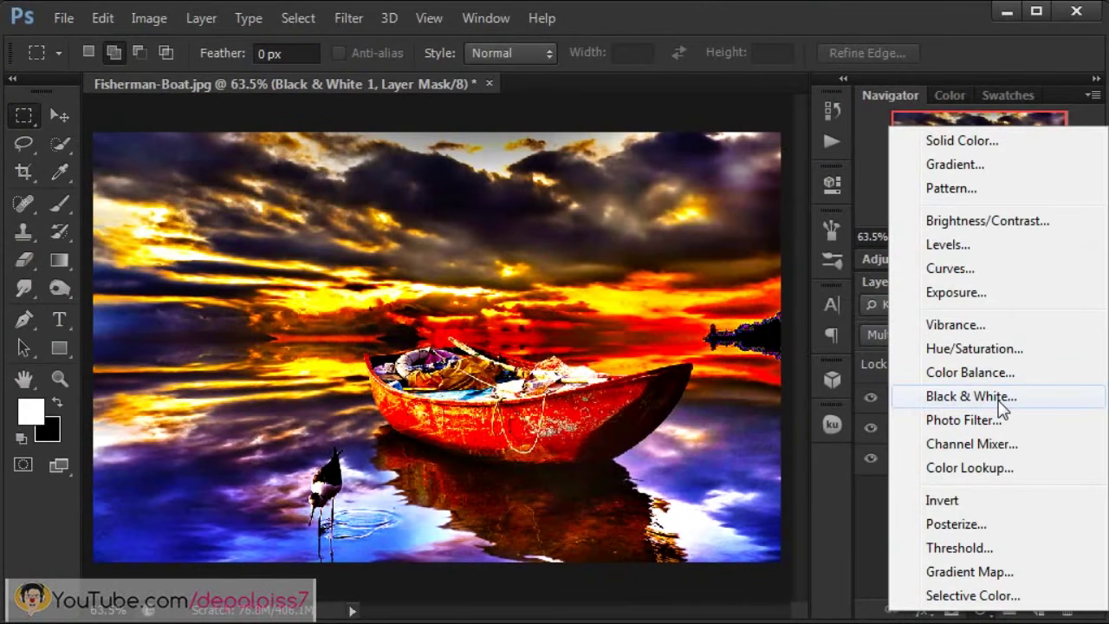
{"action": "left_click", "coordinate": [1001, 404]}
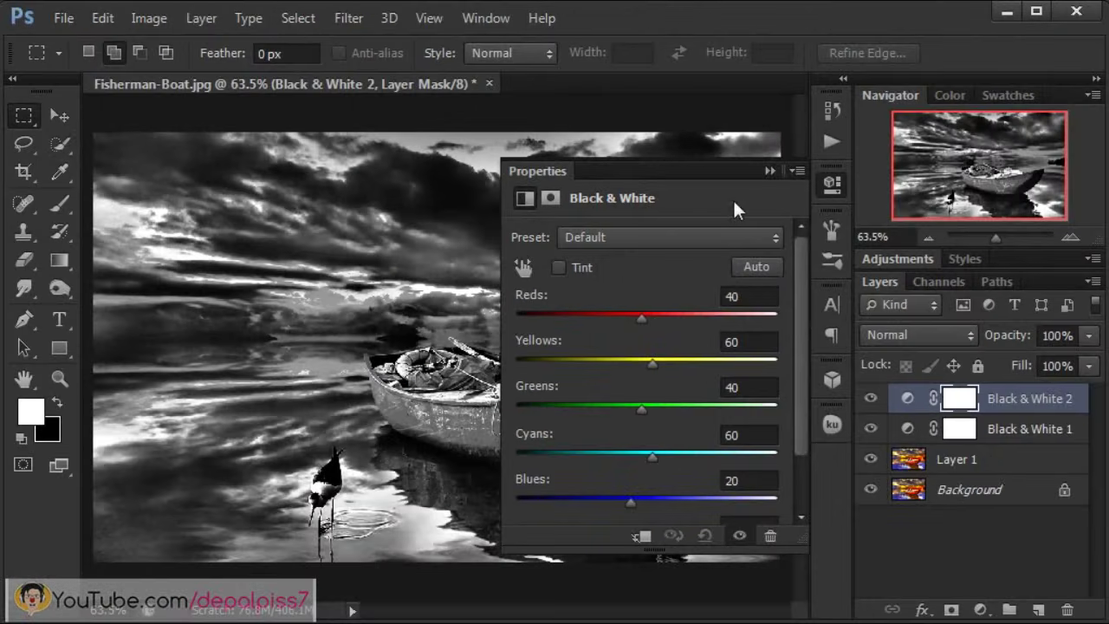
{"action": "left_click", "coordinate": [767, 171]}
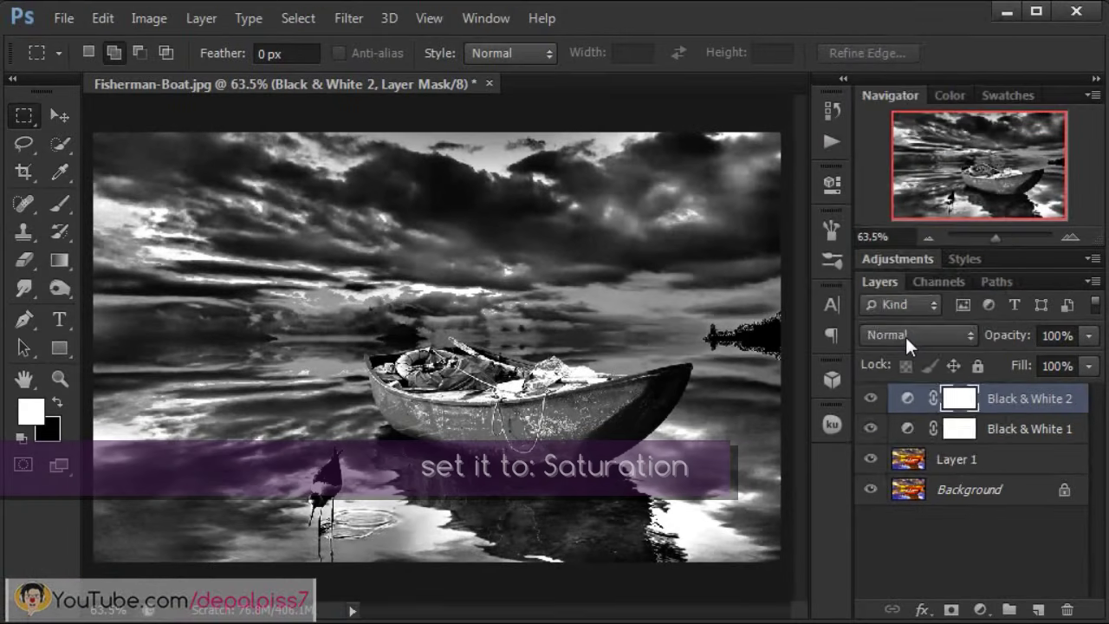
{"action": "left_click", "coordinate": [904, 334]}
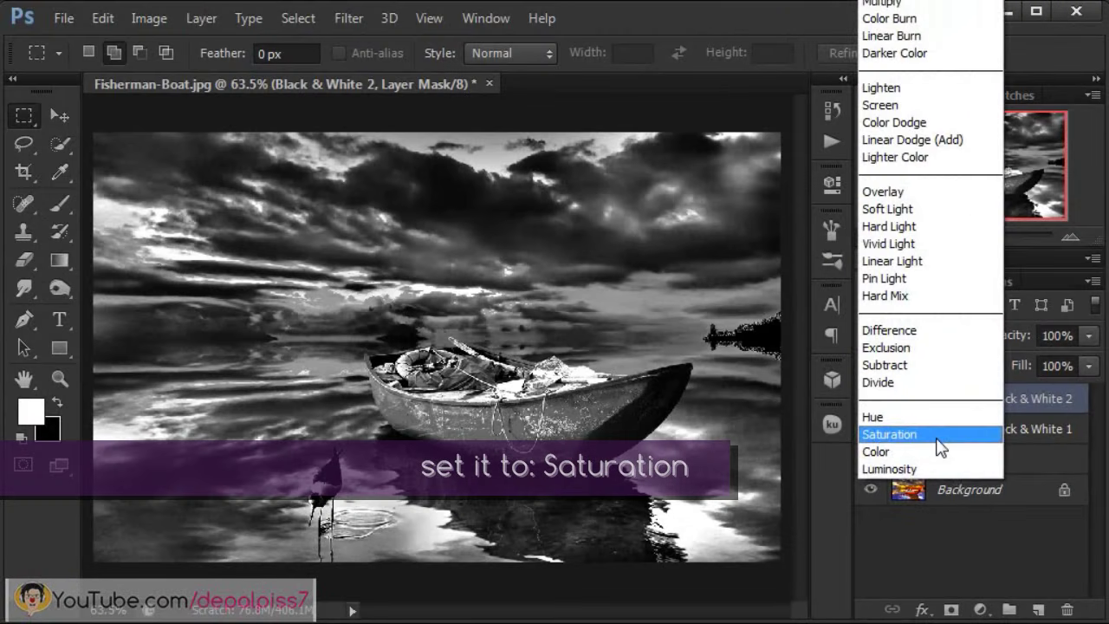
{"action": "left_click", "coordinate": [939, 437]}
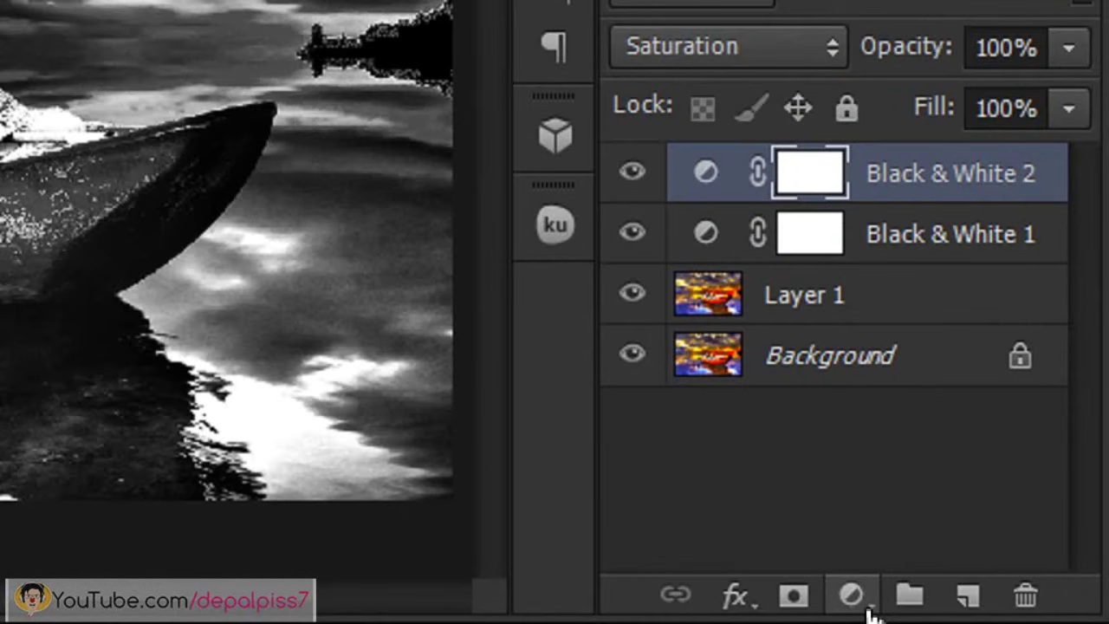
Step: Add a Gradient Map adjustment layer and open its gradient library options
{"action": "left_click", "coordinate": [869, 612]}
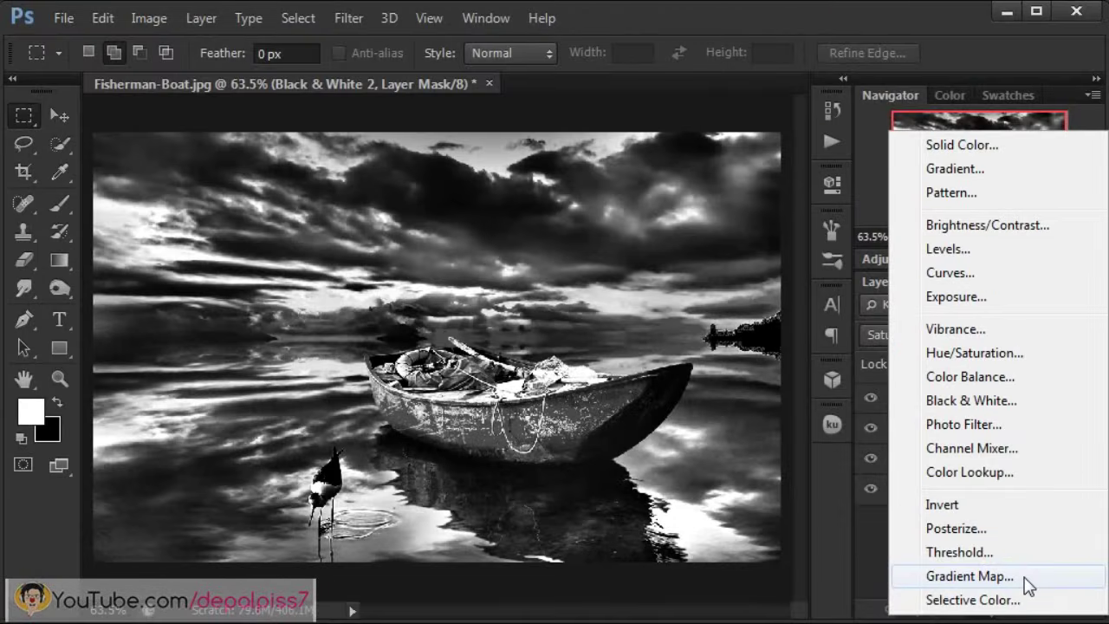
{"action": "left_click", "coordinate": [969, 576]}
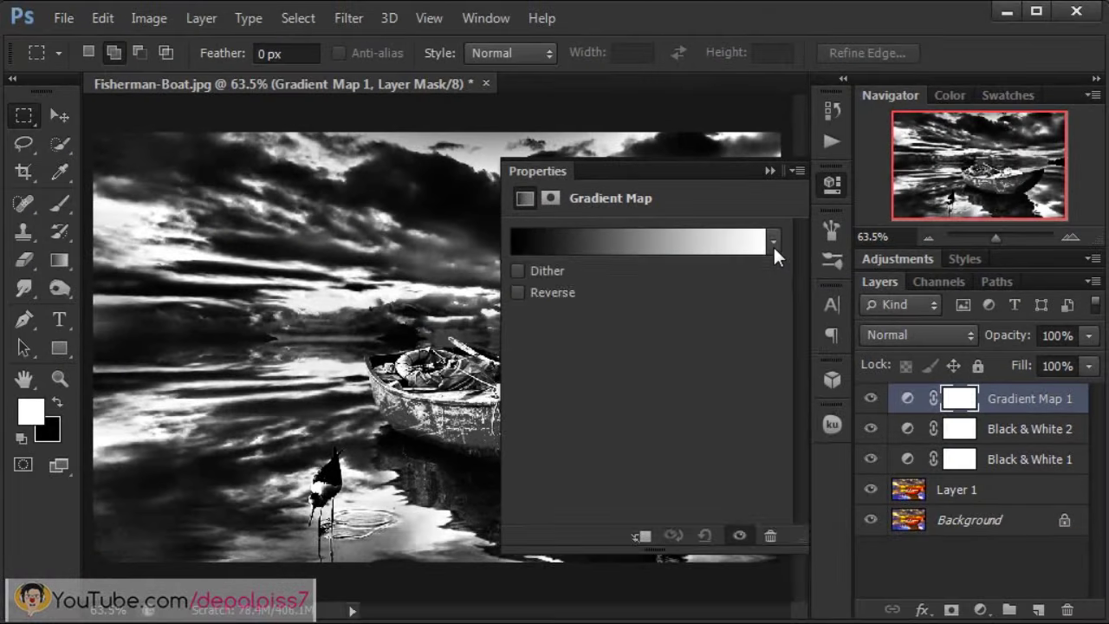
{"action": "left_click", "coordinate": [773, 244]}
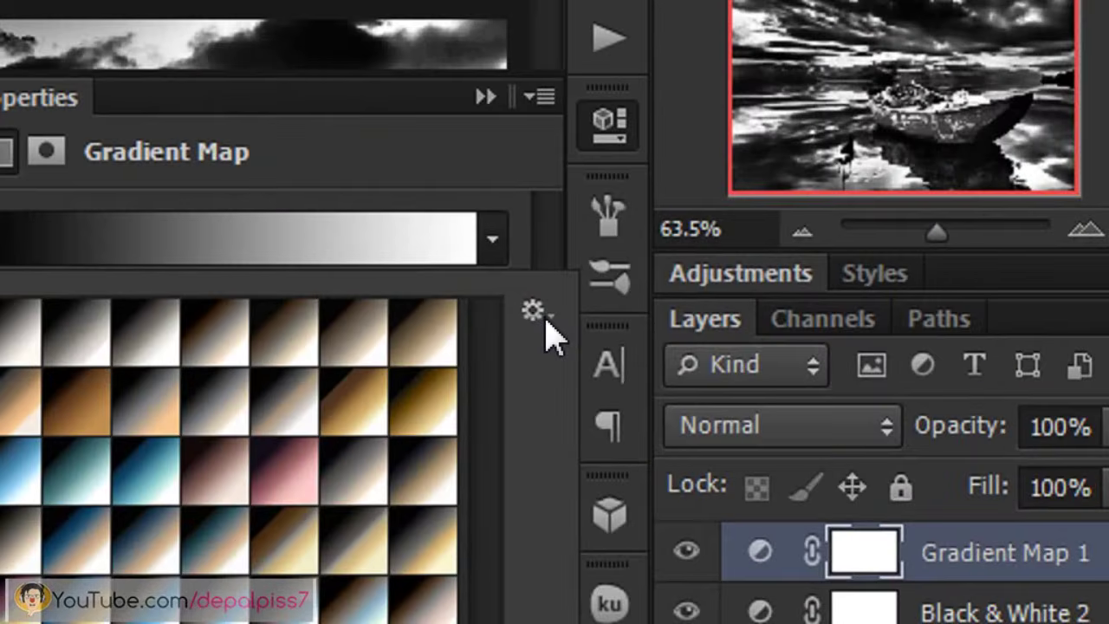
{"action": "left_click", "coordinate": [532, 311]}
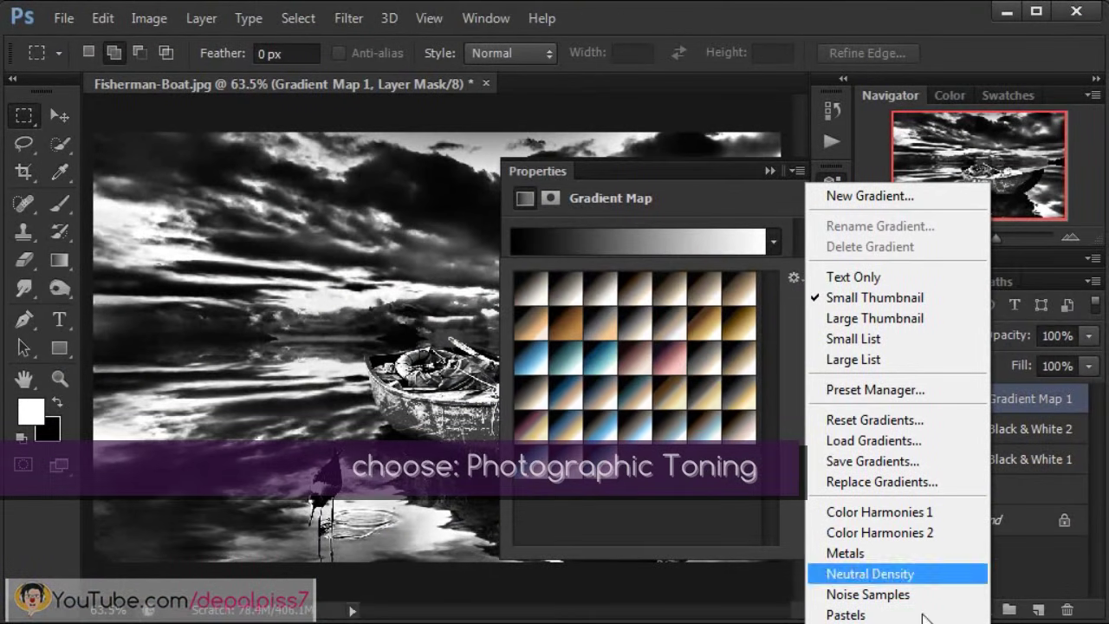
Step: Load the Photographic Toning gradients and apply Sepia Highlights 1 to Gradient Map 1
{"action": "left_click", "coordinate": [875, 620]}
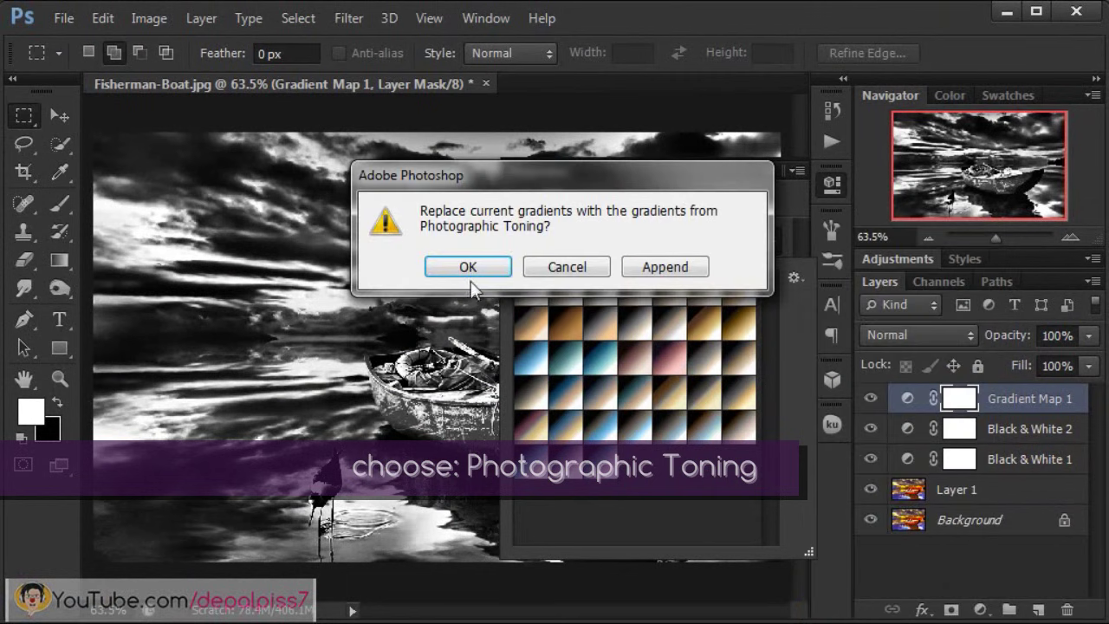
{"action": "left_click", "coordinate": [468, 267]}
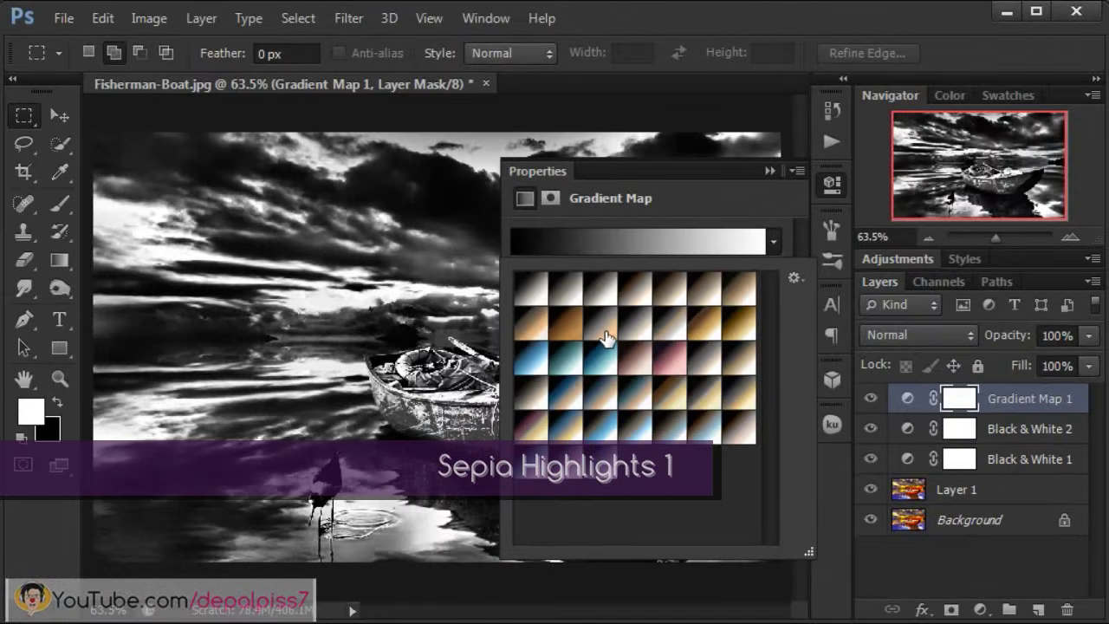
{"action": "left_click", "coordinate": [607, 338]}
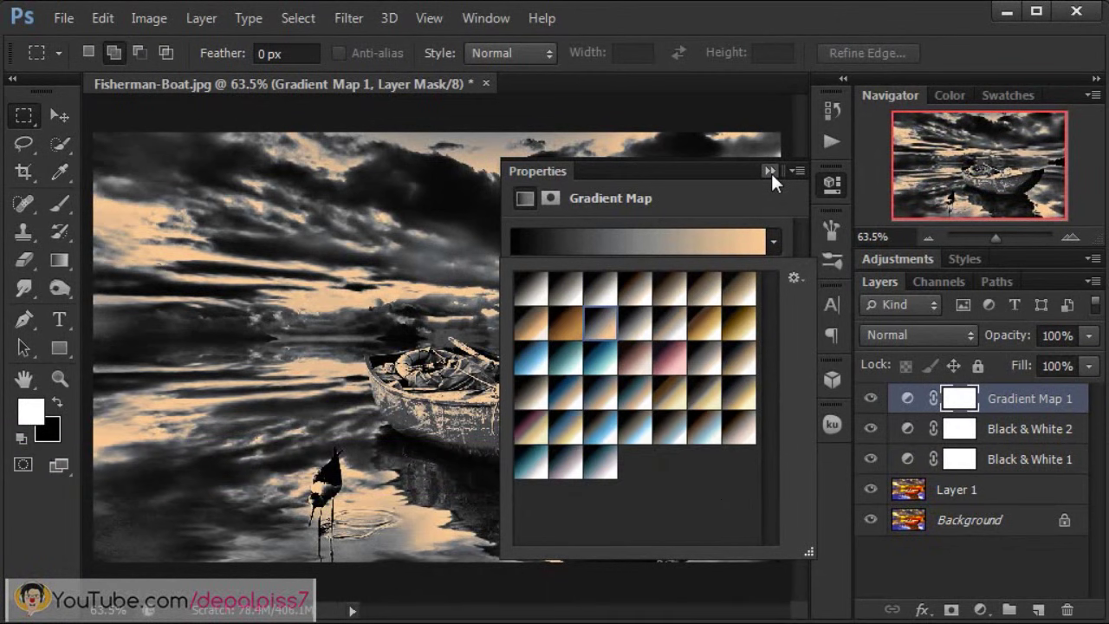
{"action": "left_click", "coordinate": [771, 173]}
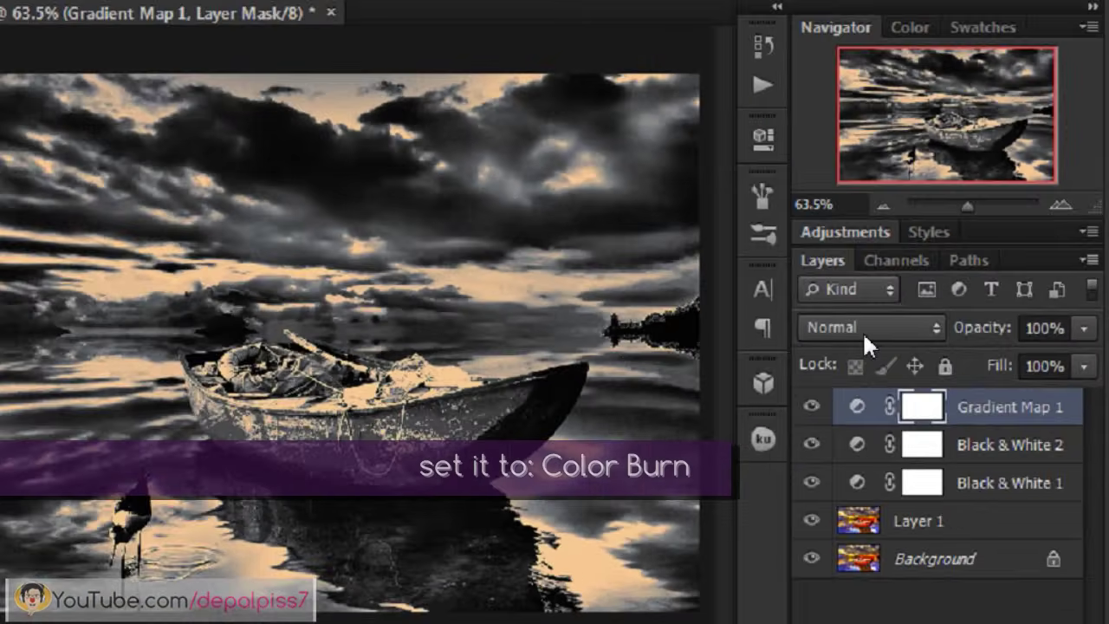
Step: Set Gradient Map 1 to Color Burn blending at 15% opacity
{"action": "left_click", "coordinate": [862, 333]}
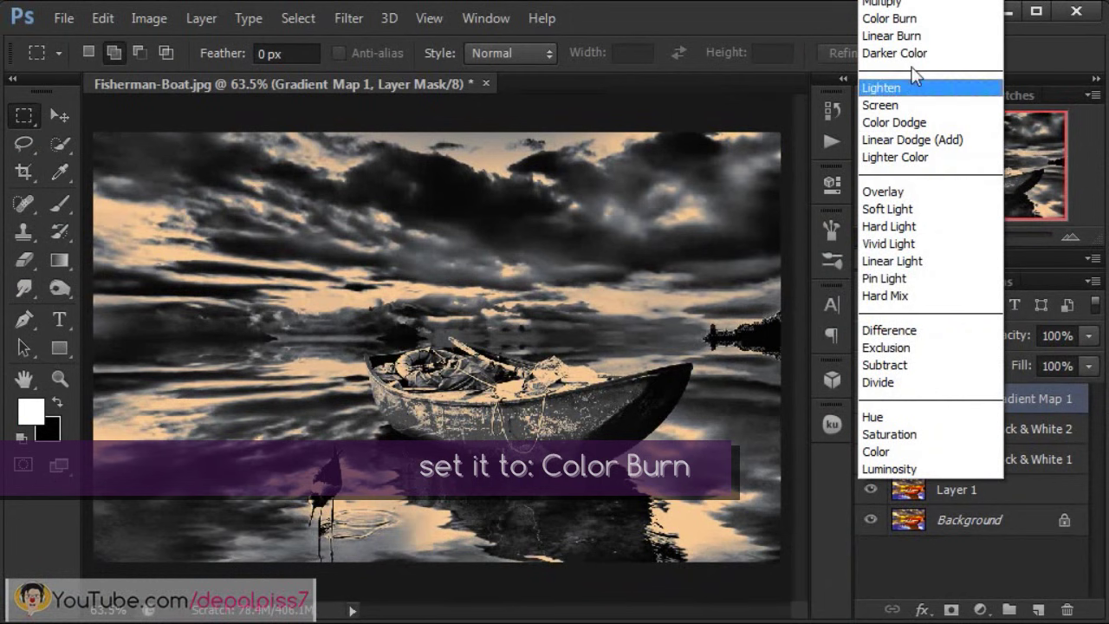
{"action": "left_click", "coordinate": [910, 18]}
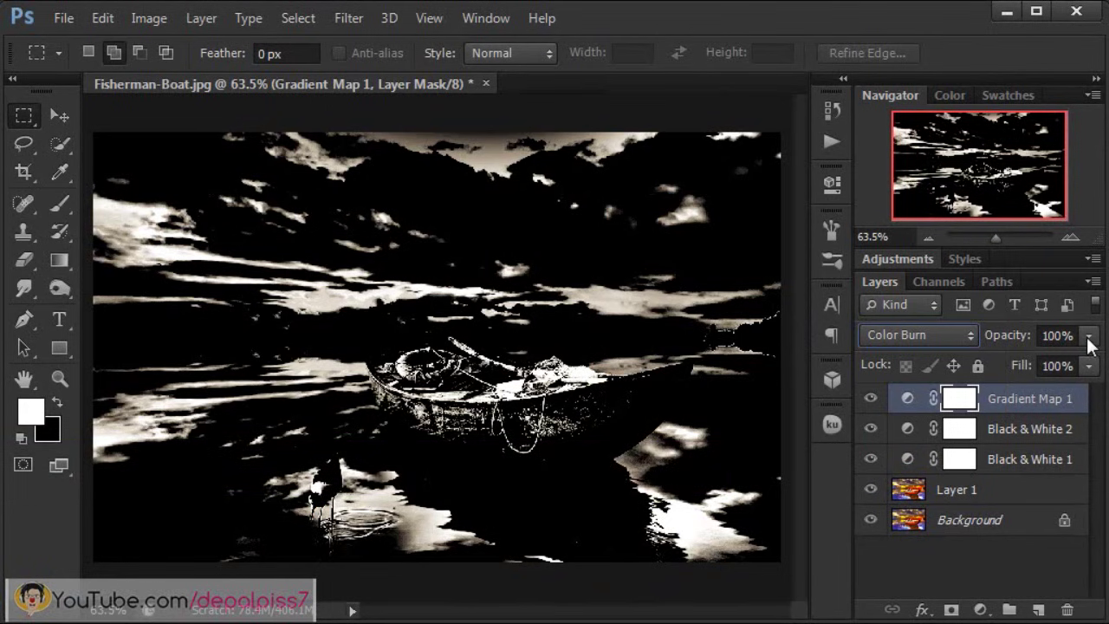
{"action": "left_click", "coordinate": [1087, 337]}
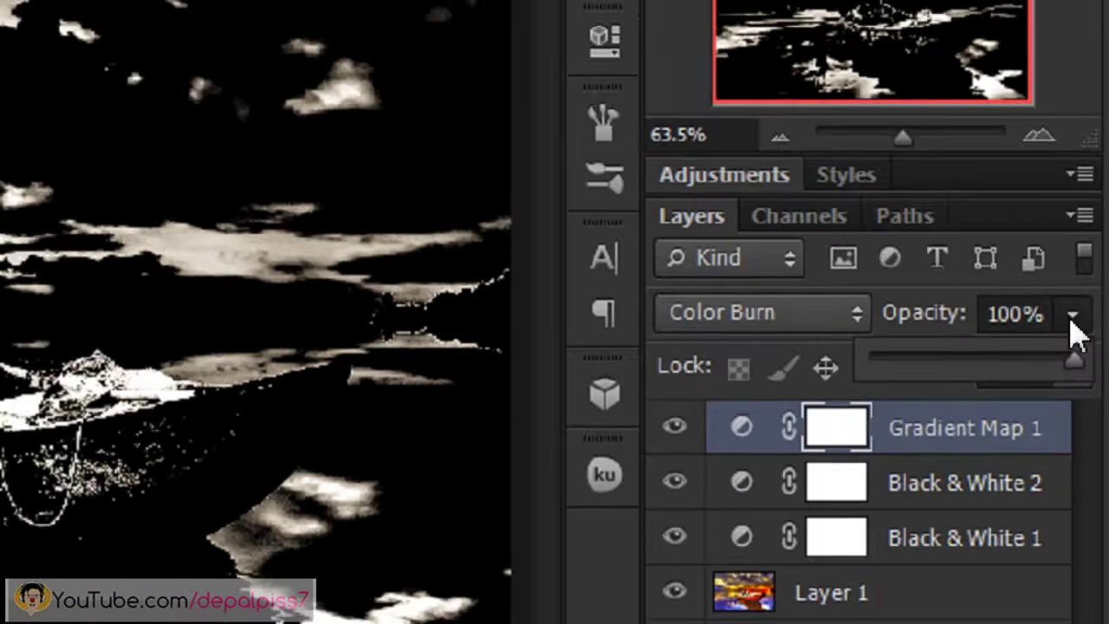
{"action": "left_click_drag", "start_coordinate": [1089, 368], "coordinate": [1013, 364]}
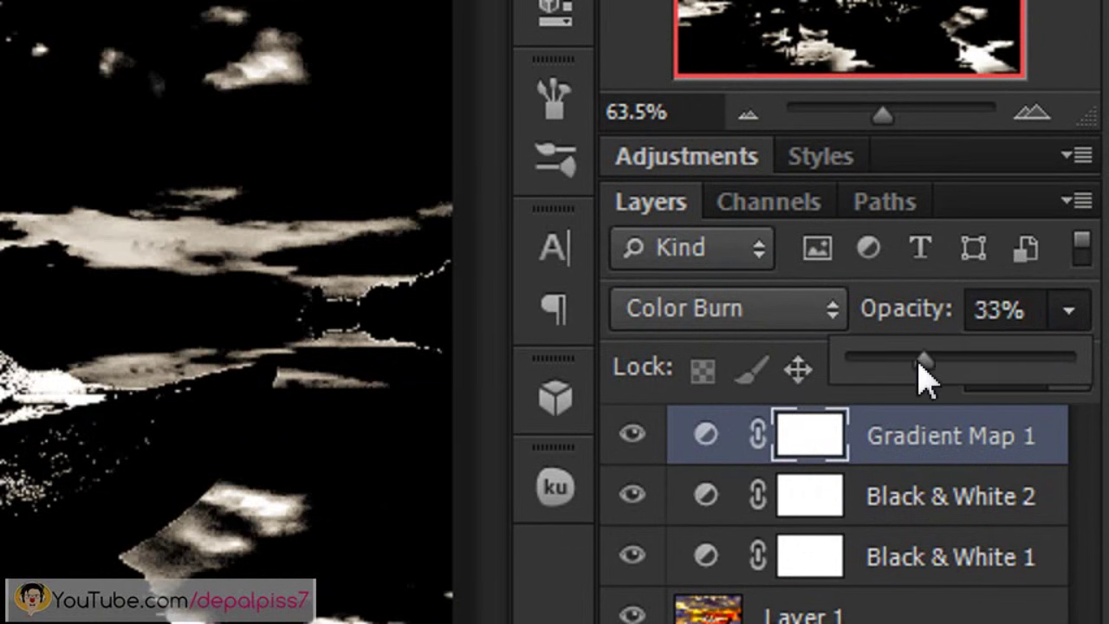
{"action": "left_click_drag", "start_coordinate": [925, 374], "coordinate": [879, 365]}
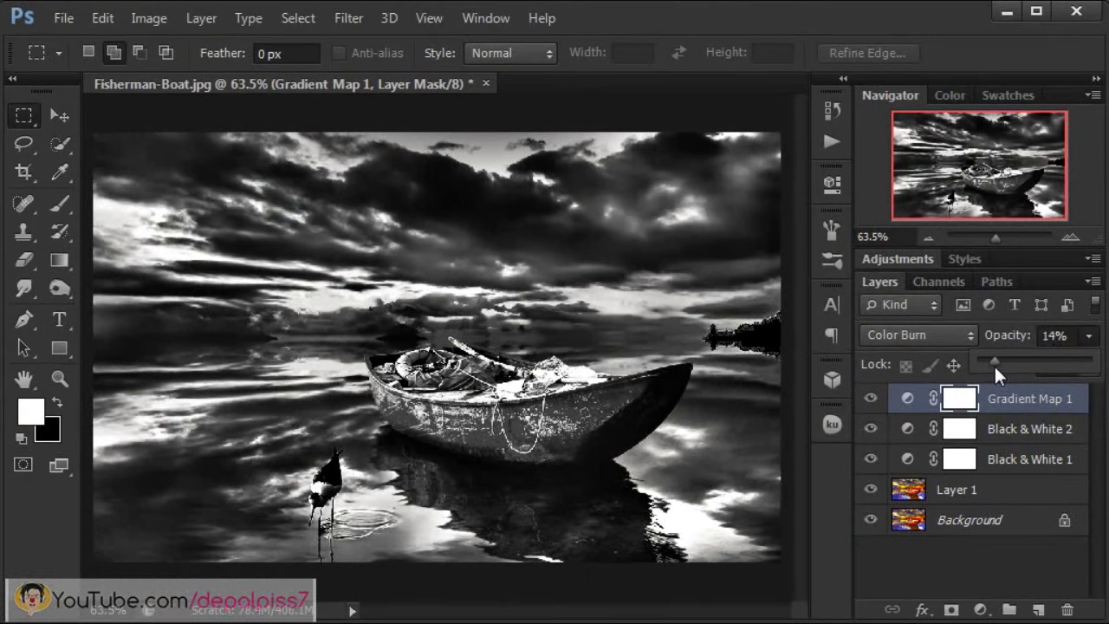
{"action": "left_click_drag", "start_coordinate": [994, 364], "coordinate": [996, 366]}
Step: Stamp all visible layers into a merged Layer 2 and open the Filter menu
{"action": "left_click", "coordinate": [787, 11]}
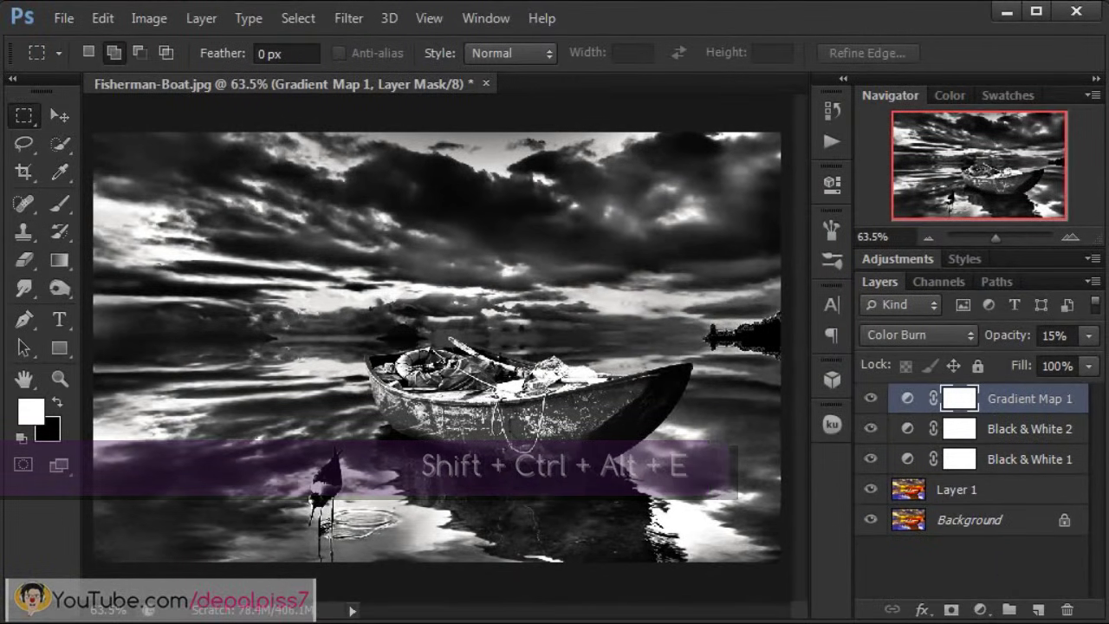
{"action": "key", "text": "ctrl+shift+alt+e"}
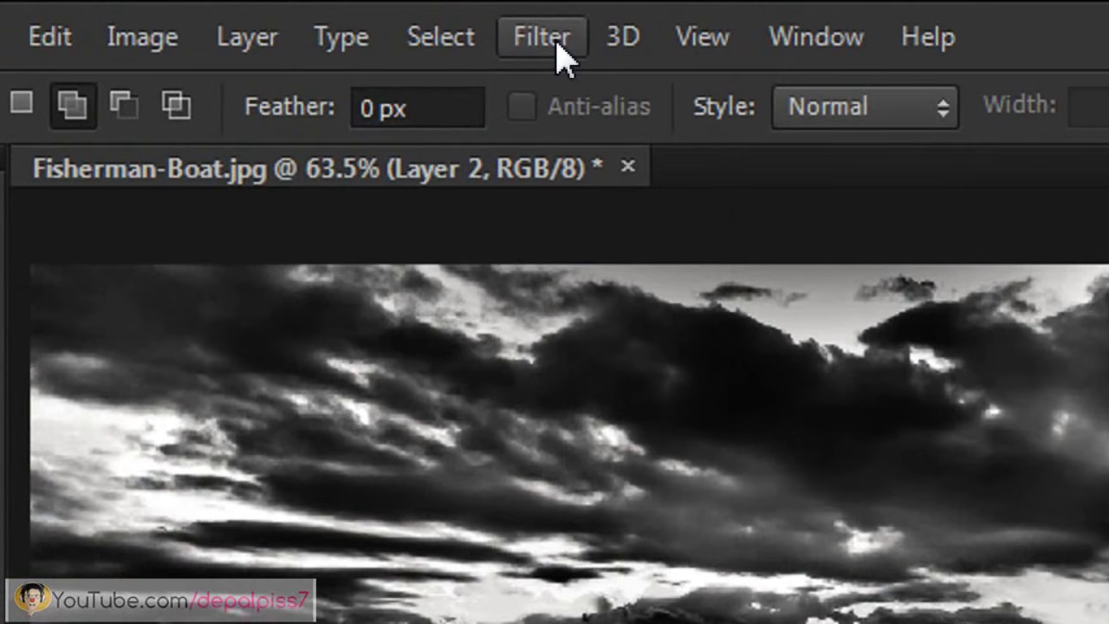
{"action": "left_click", "coordinate": [545, 43]}
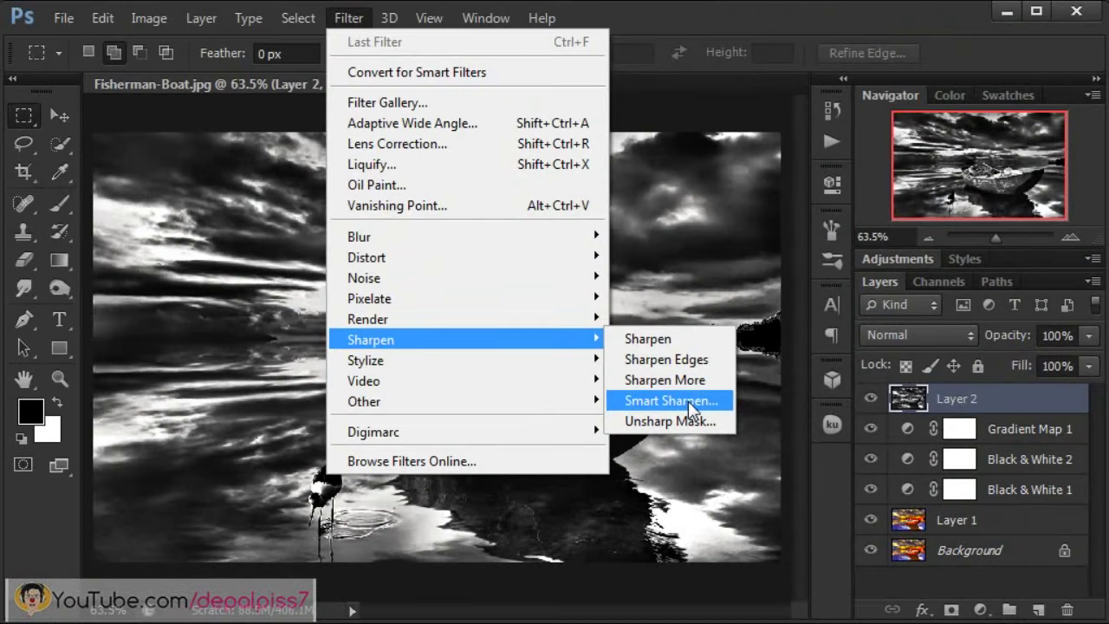
Step: Smart Sharpen Layer 2 at Amount 32% and Radius 2.9 px, removing Lens Blur
{"action": "left_click", "coordinate": [687, 400]}
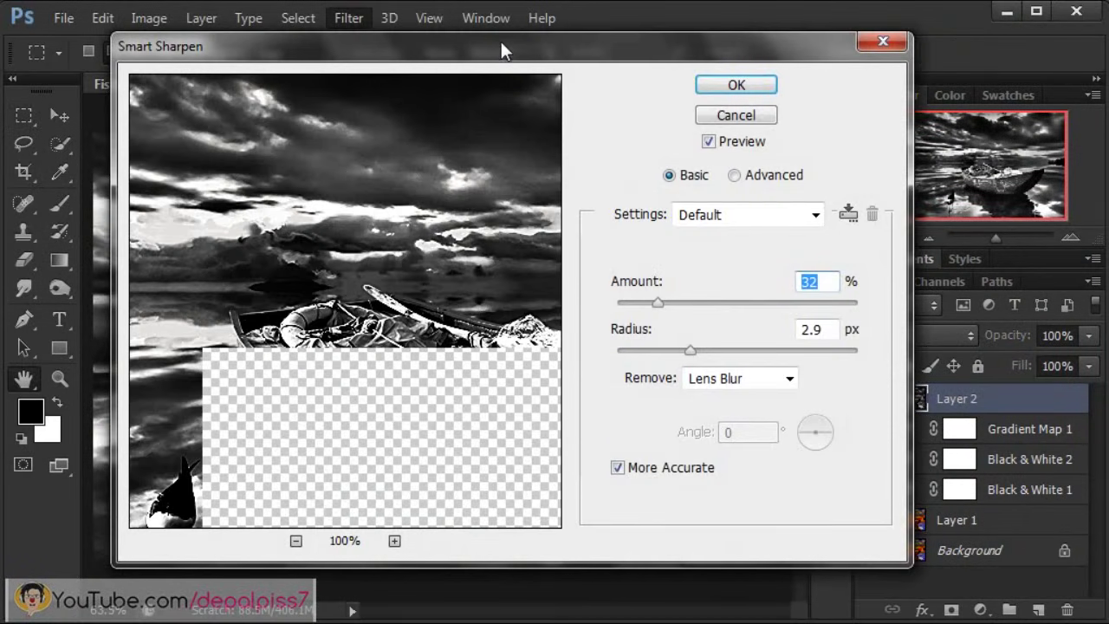
{"action": "left_click_drag", "start_coordinate": [502, 42], "coordinate": [453, 34]}
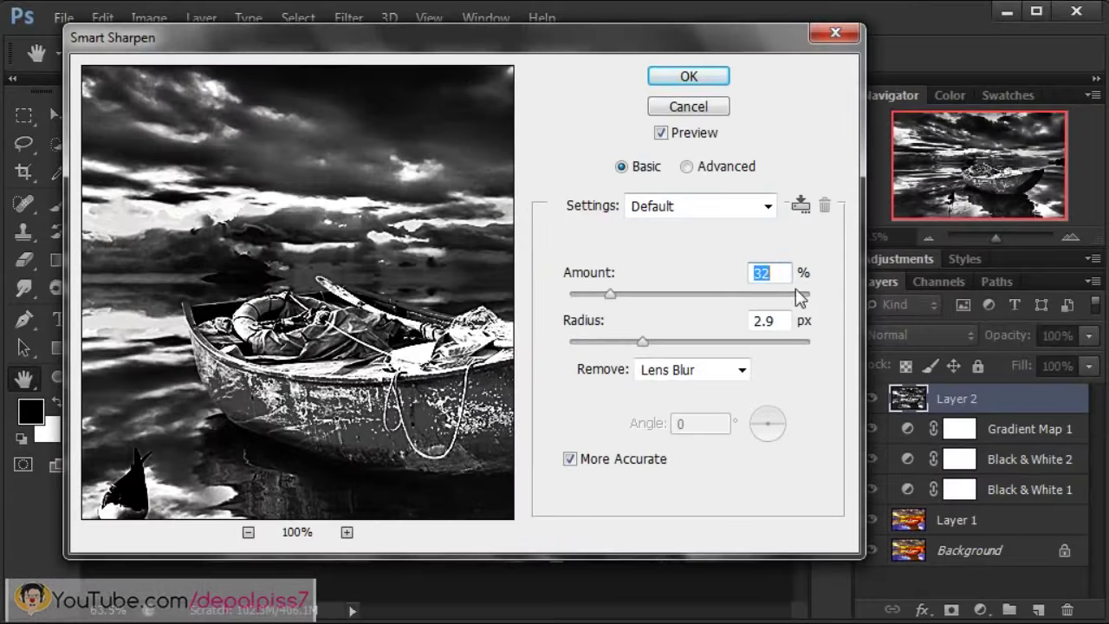
{"action": "left_click", "coordinate": [782, 274]}
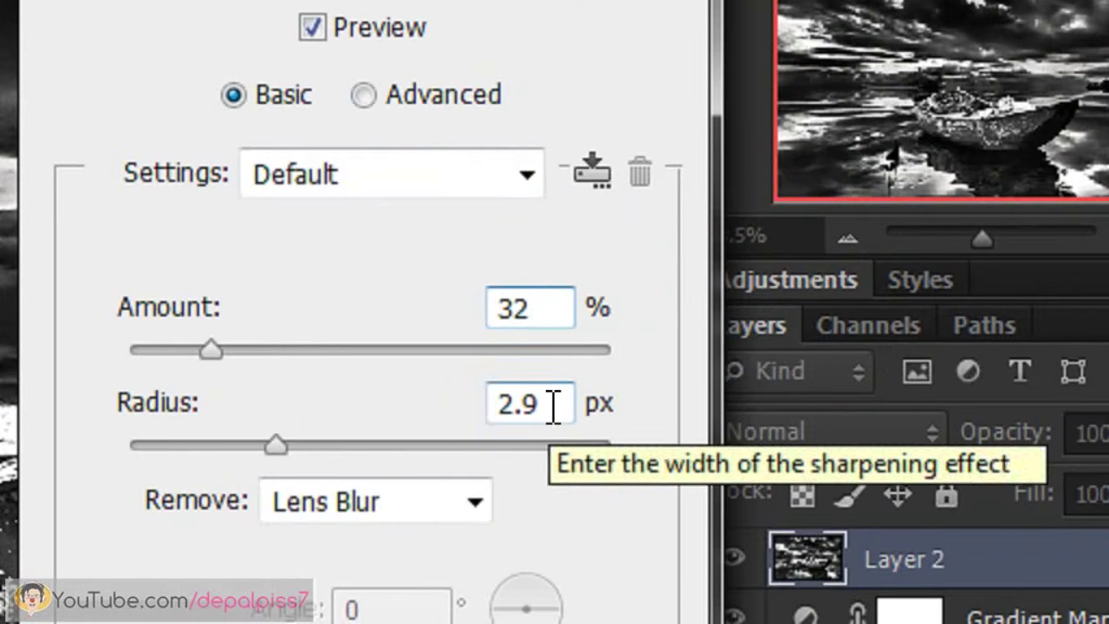
{"action": "left_click", "coordinate": [553, 404]}
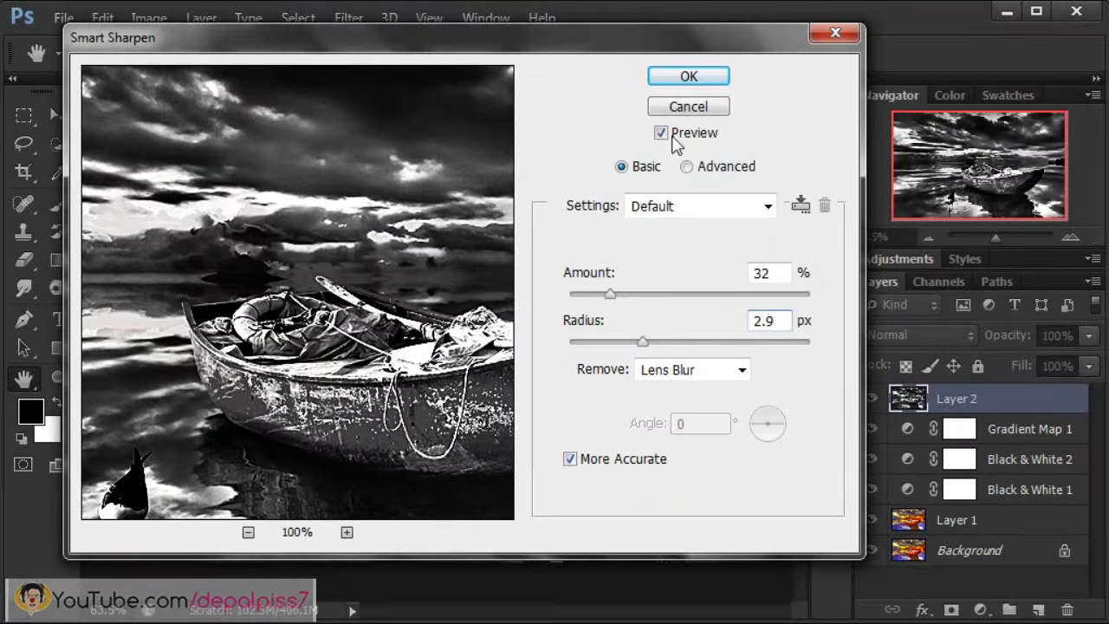
{"action": "left_click", "coordinate": [702, 86]}
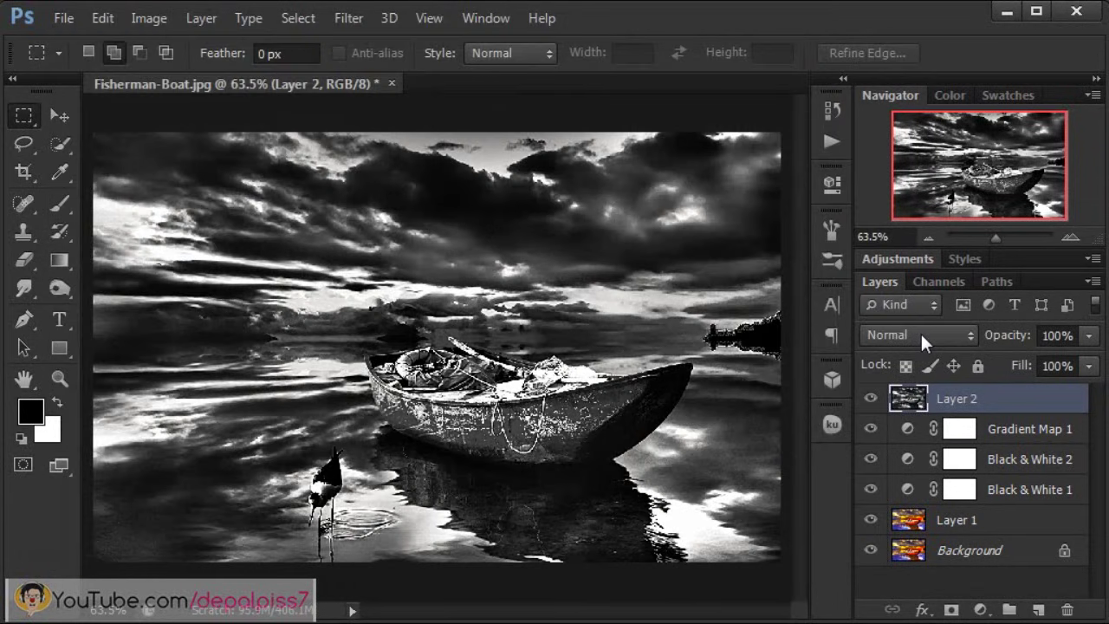
Step: Set Layer 2's blend mode to Lighten with 50% opacity
{"action": "left_click", "coordinate": [921, 333]}
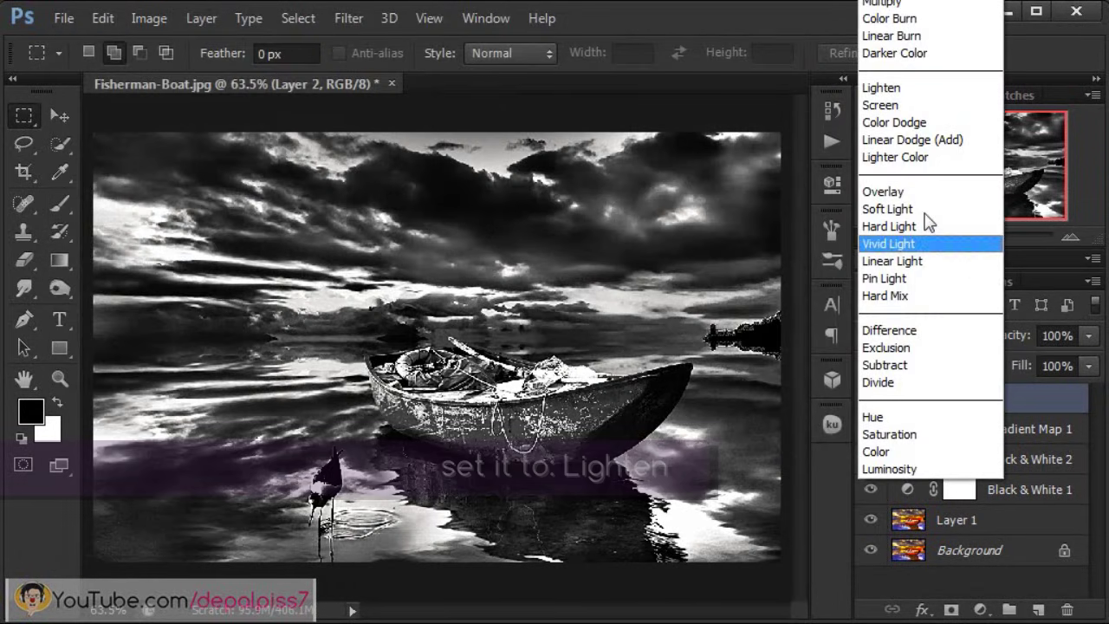
{"action": "left_click", "coordinate": [869, 90]}
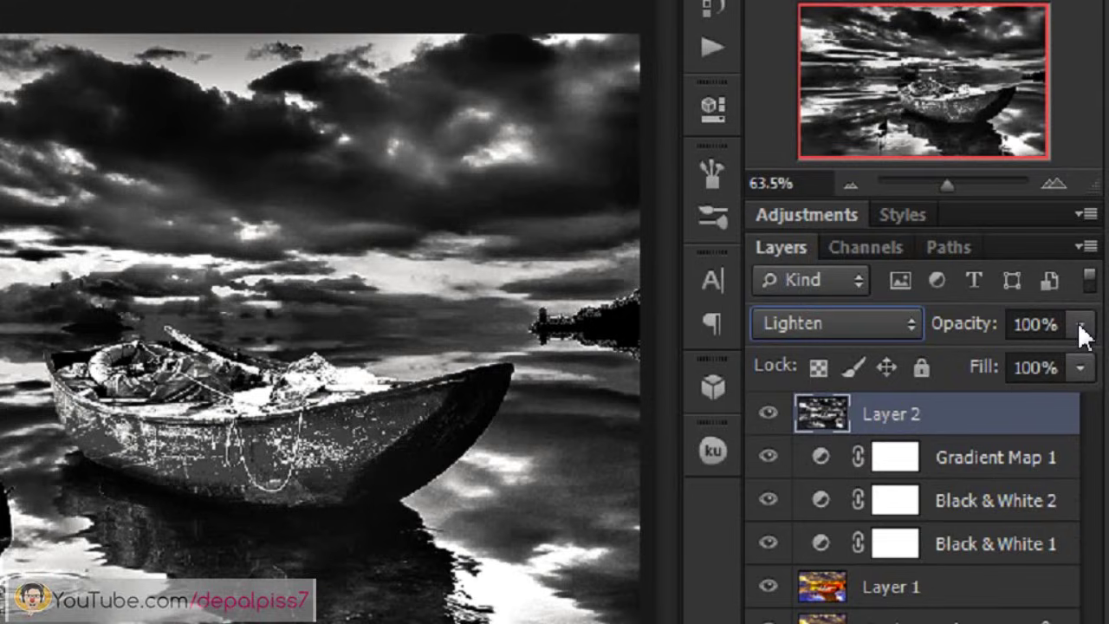
{"action": "left_click", "coordinate": [1088, 337]}
{"action": "left_click_drag", "start_coordinate": [1056, 391], "coordinate": [969, 395]}
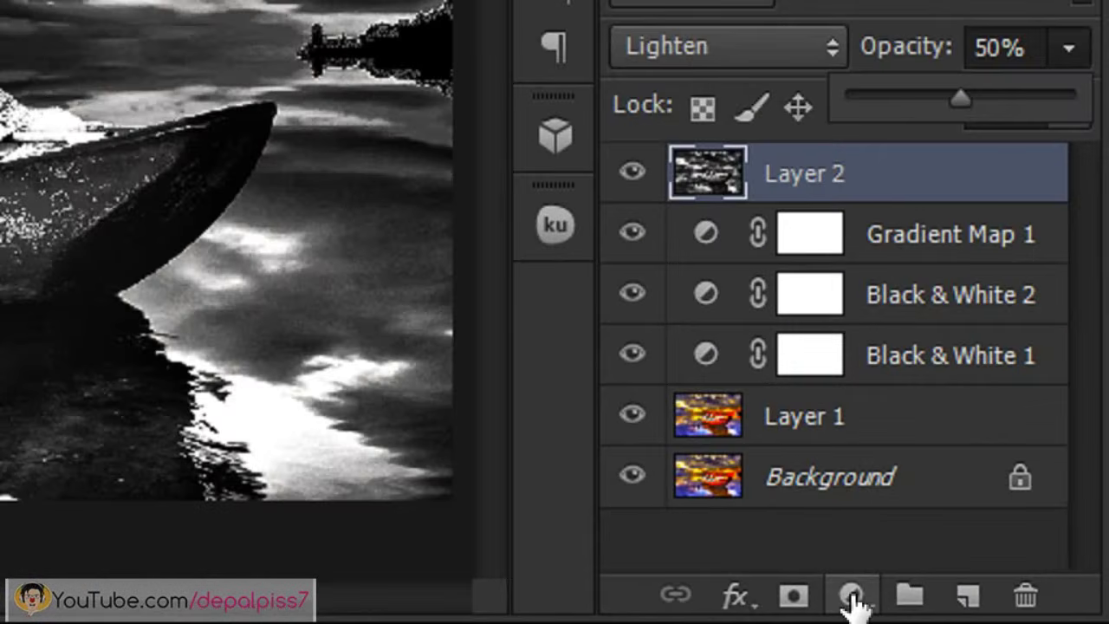
Step: Add a Black & White adjustment layer with default settings above Layer 2
{"action": "left_click", "coordinate": [979, 610]}
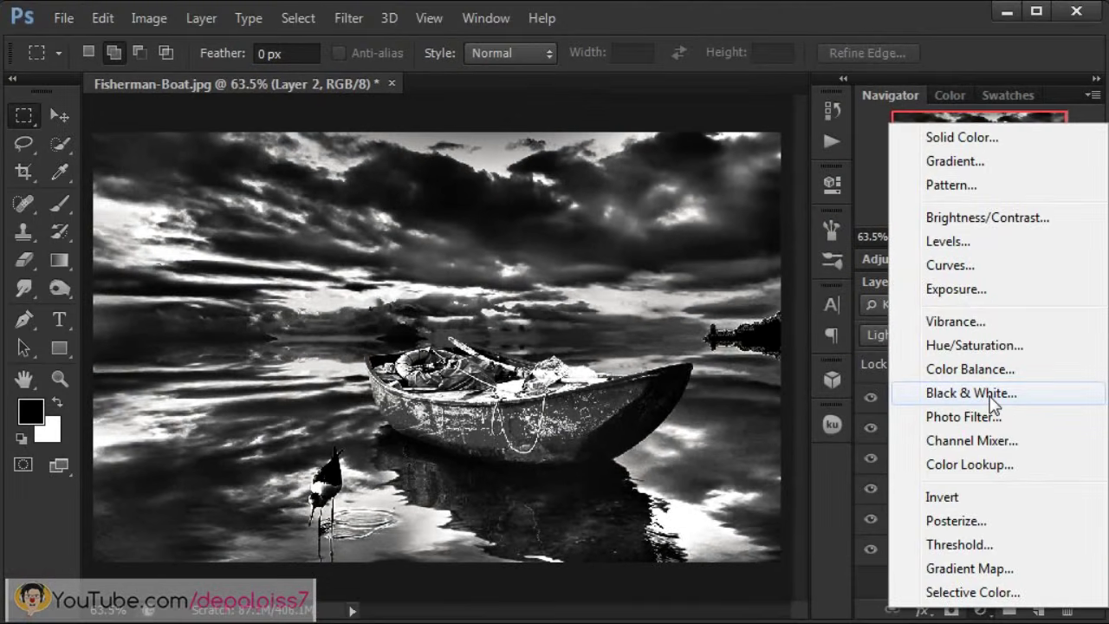
{"action": "left_click", "coordinate": [989, 397]}
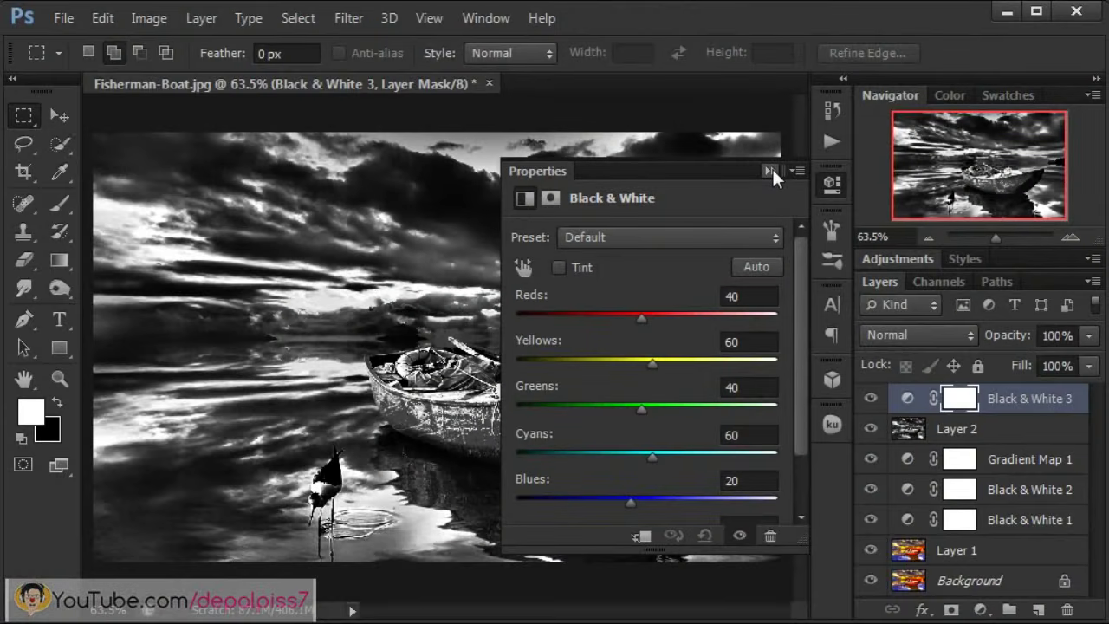
{"action": "left_click", "coordinate": [770, 170]}
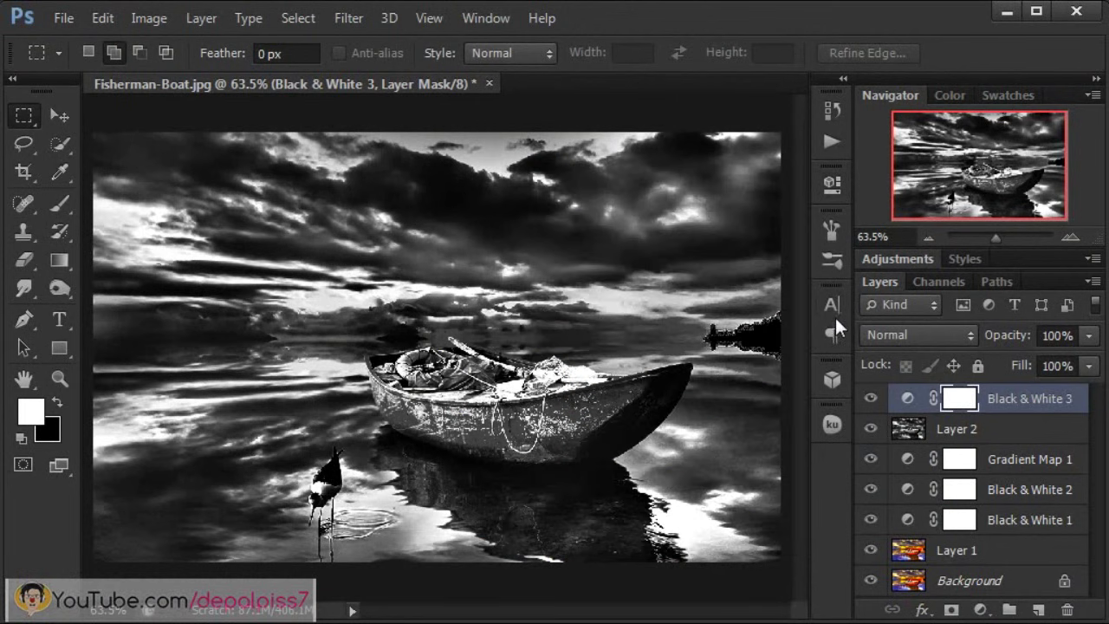
Step: Blend Black & White 3 in Soft Light mode at 30% opacity
{"action": "left_click", "coordinate": [911, 334]}
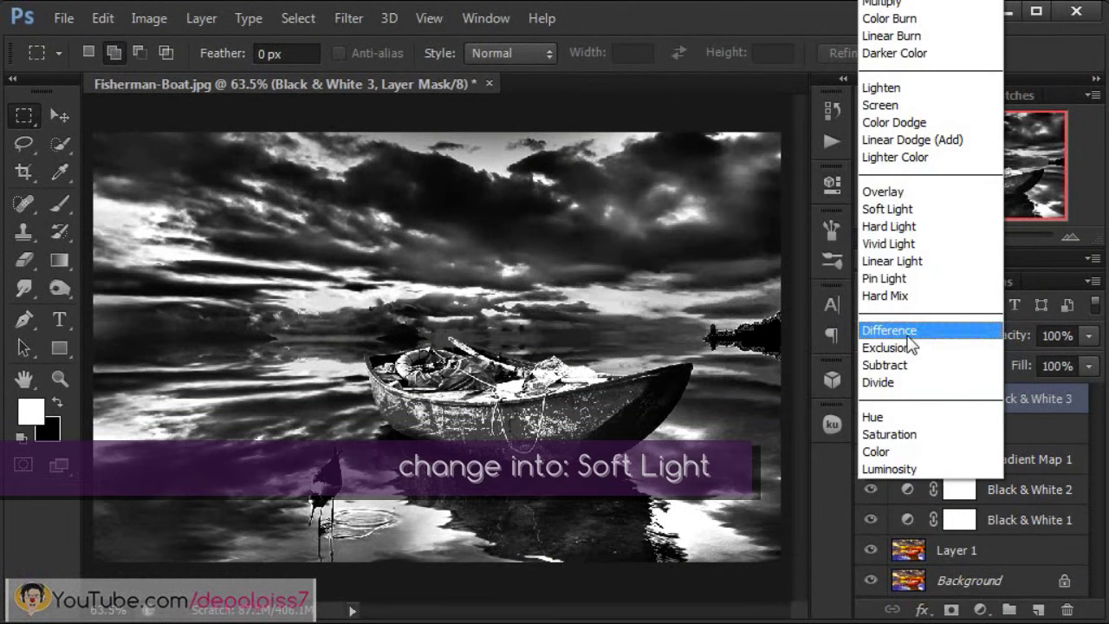
{"action": "left_click", "coordinate": [904, 212]}
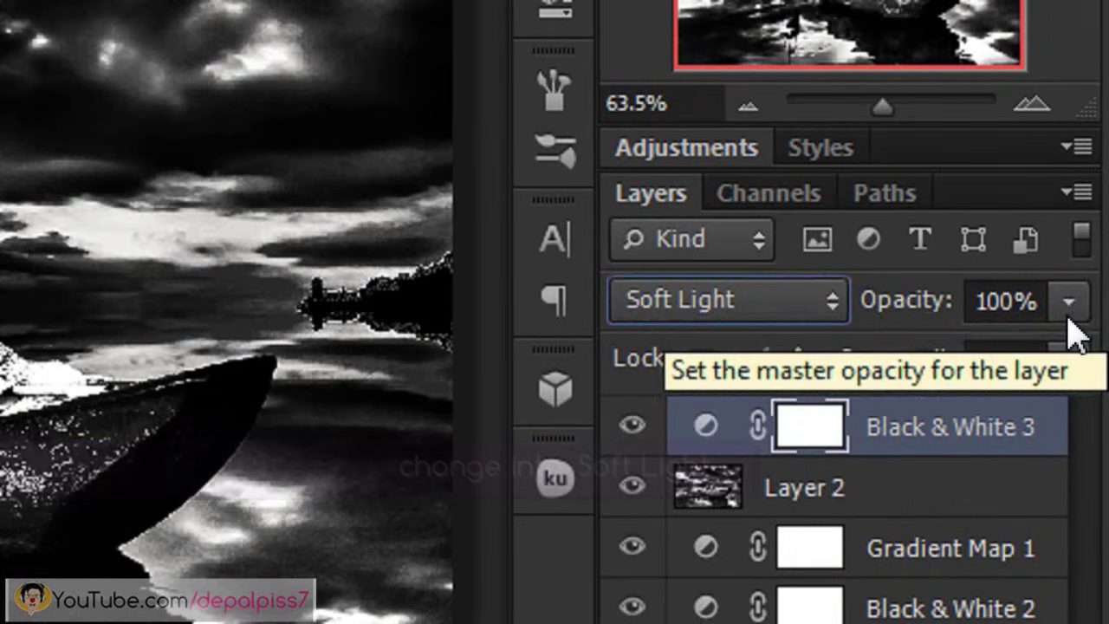
{"action": "left_click", "coordinate": [1070, 319]}
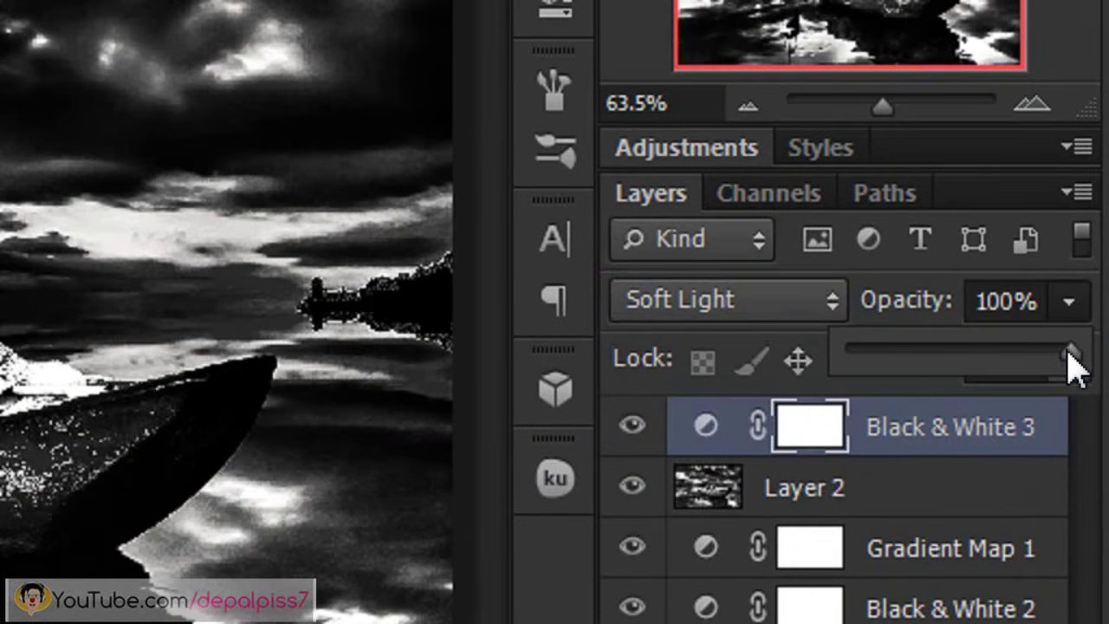
{"action": "mouse_move", "coordinate": [1072, 353]}
{"action": "left_mouse_down"}
{"action": "mouse_move", "coordinate": [932, 381]}
{"action": "mouse_move", "coordinate": [918, 364]}
{"action": "left_mouse_up"}
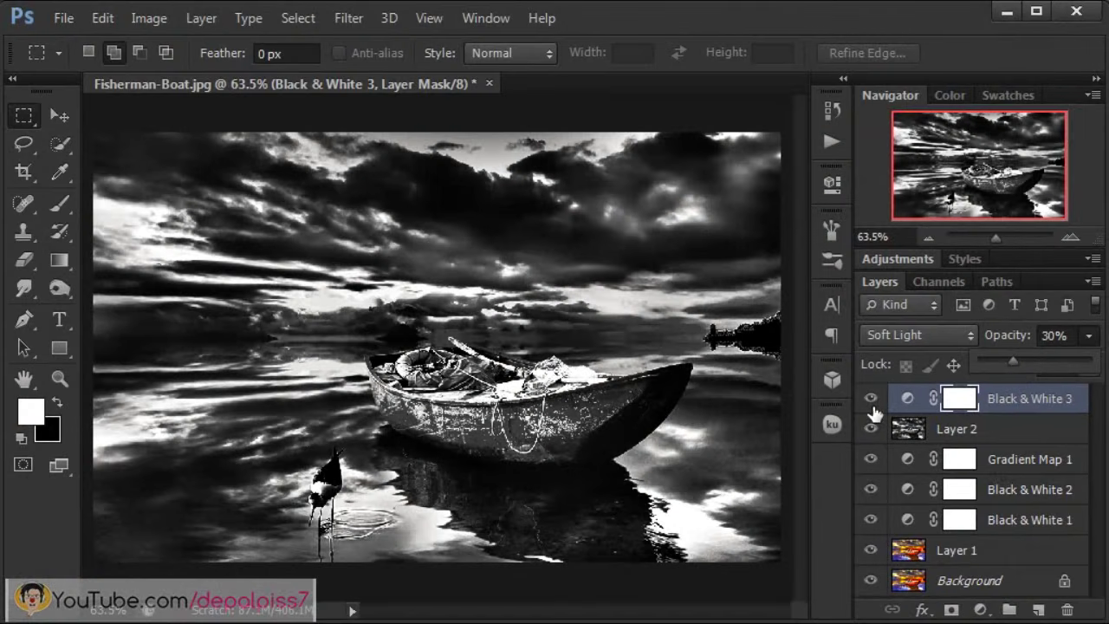
Step: View the finished image at Actual Pixels (100%), panned to the boat and bird
{"action": "left_click", "coordinate": [873, 414]}
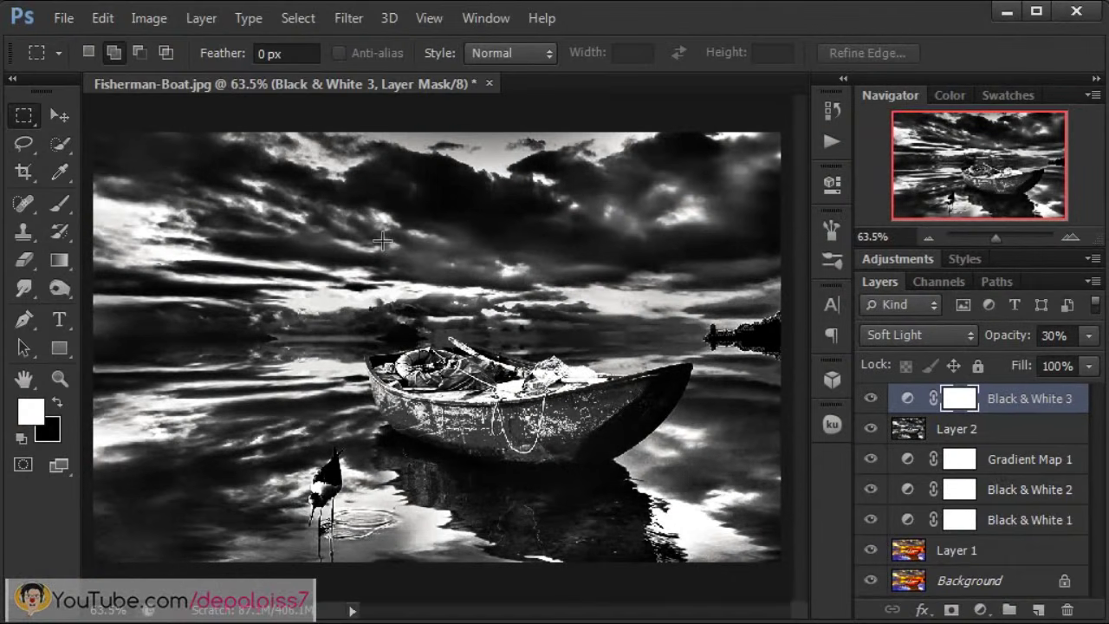
{"action": "left_click", "coordinate": [430, 19]}
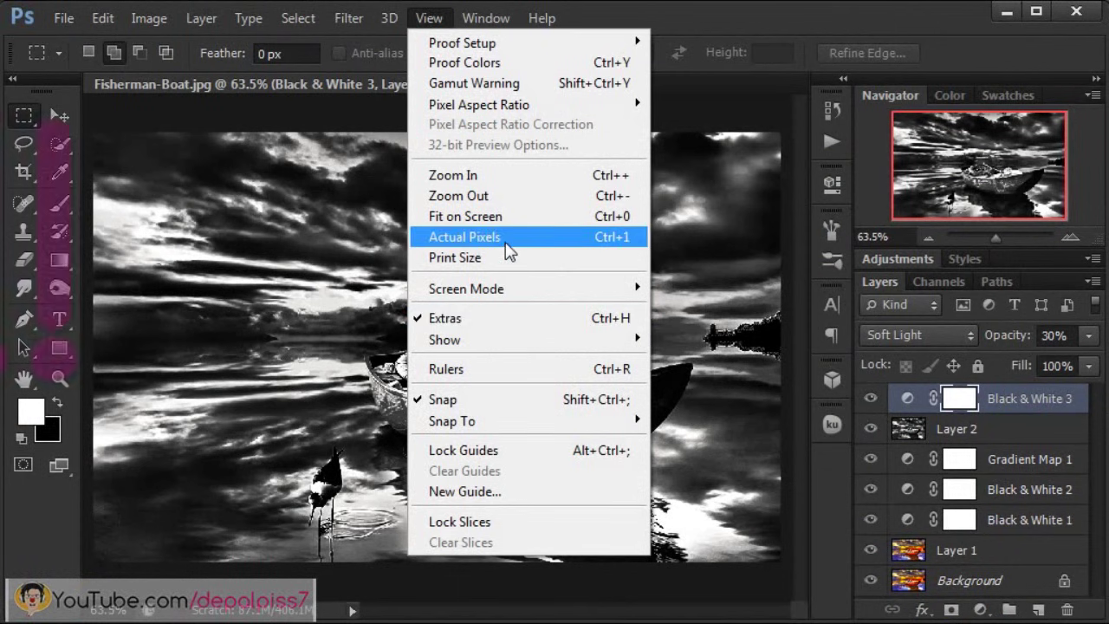
{"action": "left_click", "coordinate": [441, 248]}
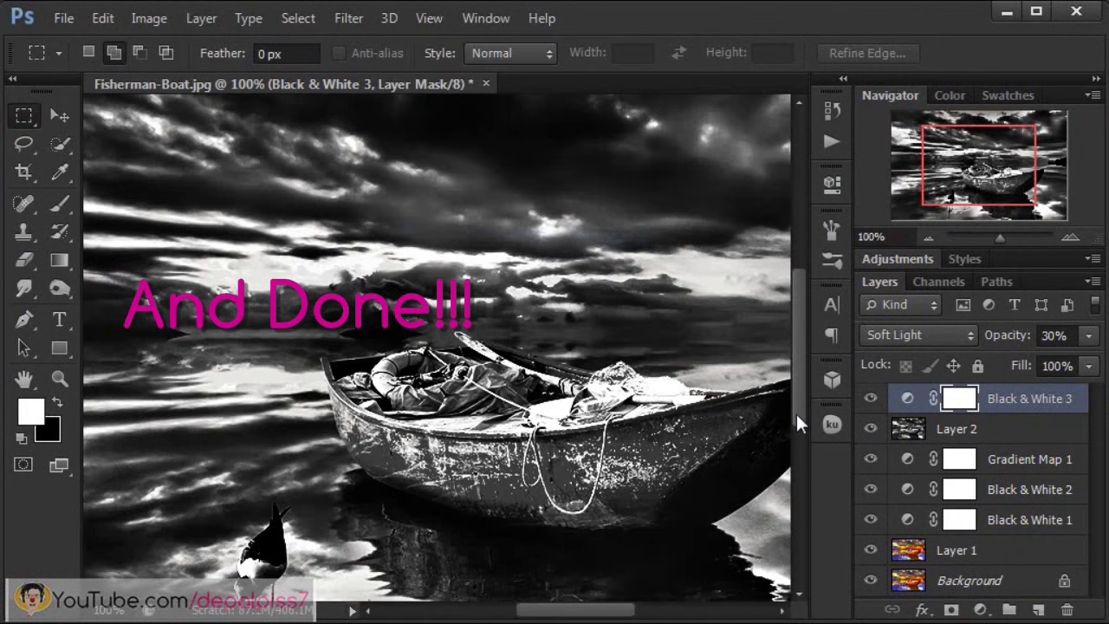
{"action": "left_click_drag", "start_coordinate": [795, 411], "coordinate": [802, 442]}
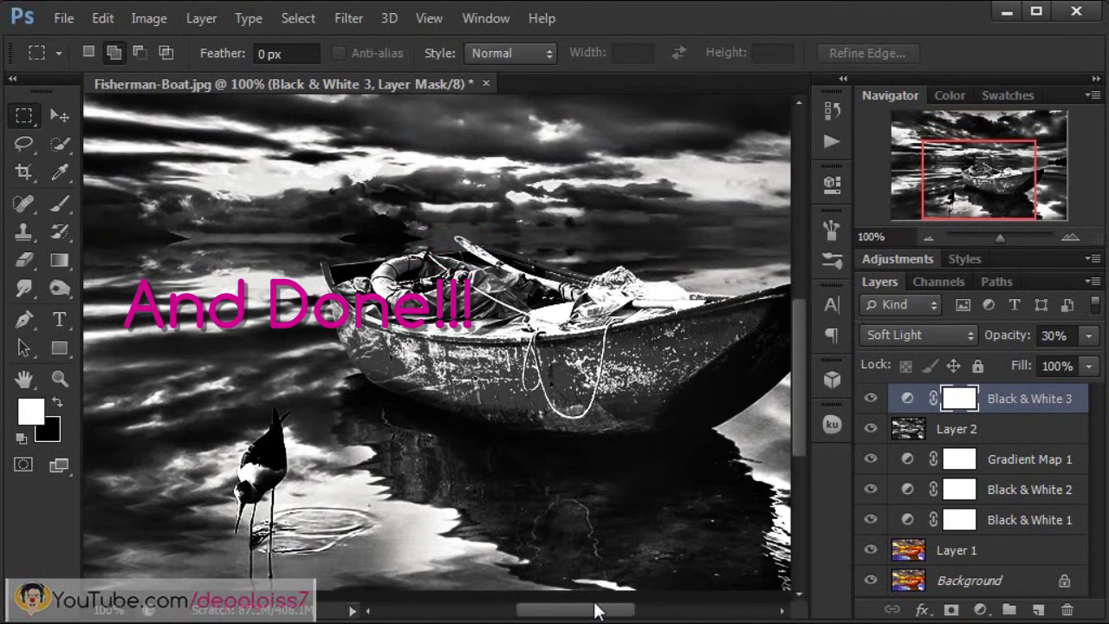
{"action": "left_click_drag", "start_coordinate": [598, 612], "coordinate": [619, 618]}
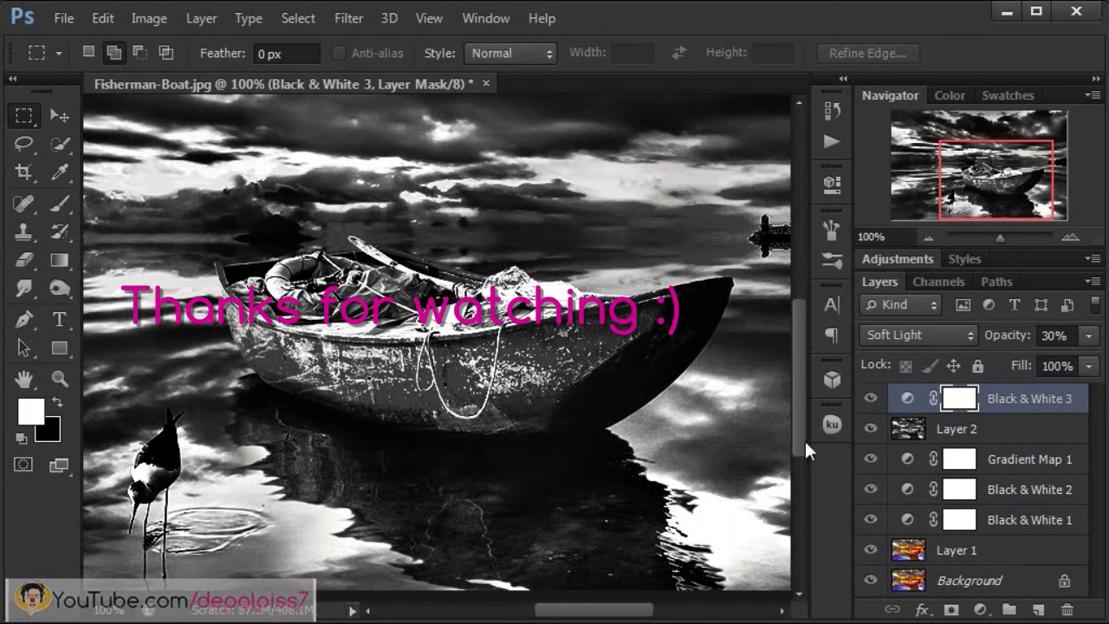